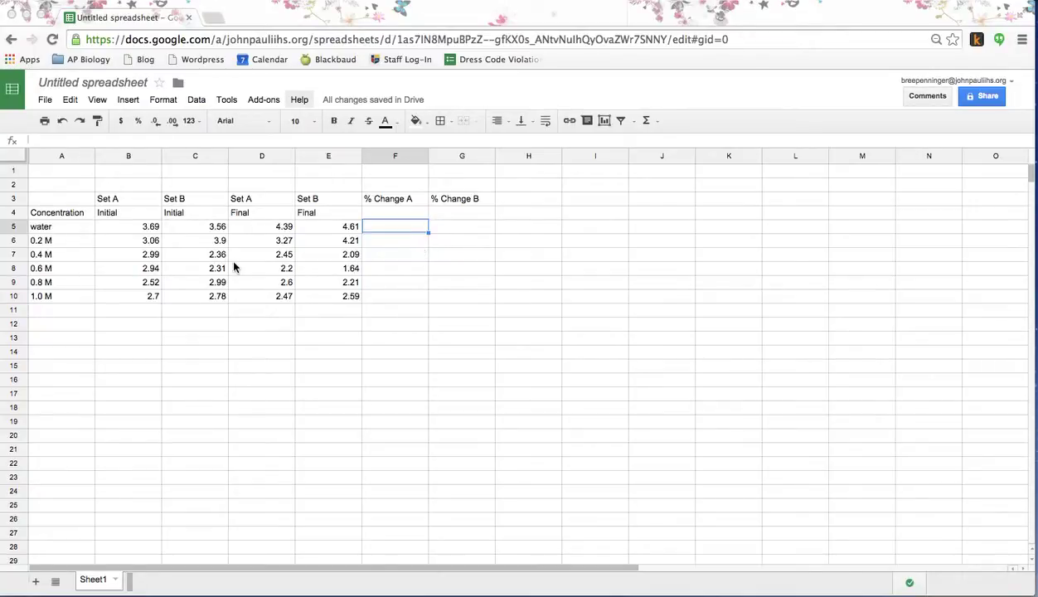
# - Review the Concentration, Set A and Set B initial and final mass columns
pyautogui.click(59, 214)
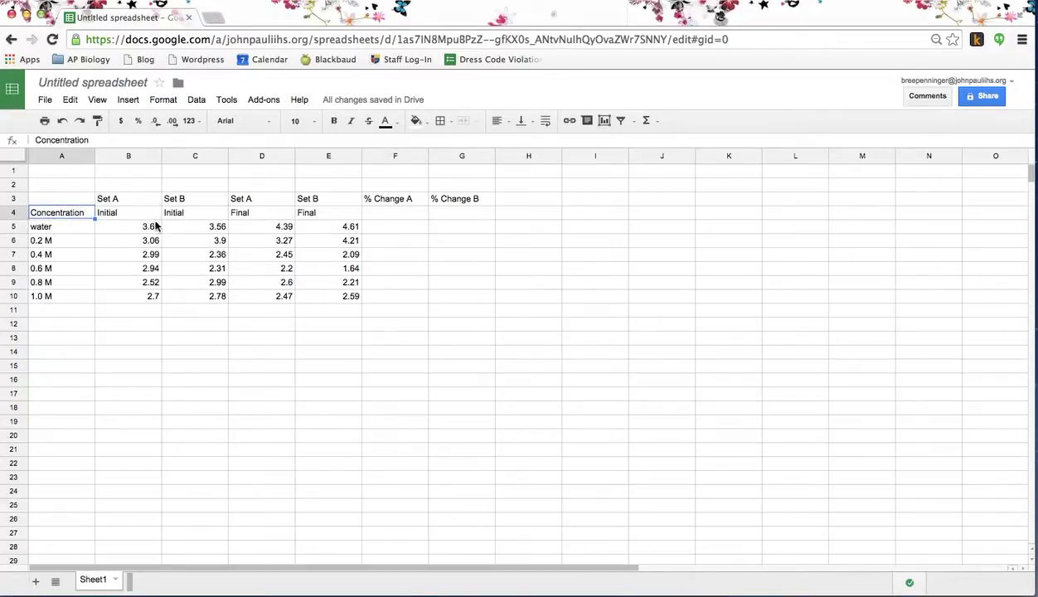
pyautogui.click(398, 229)
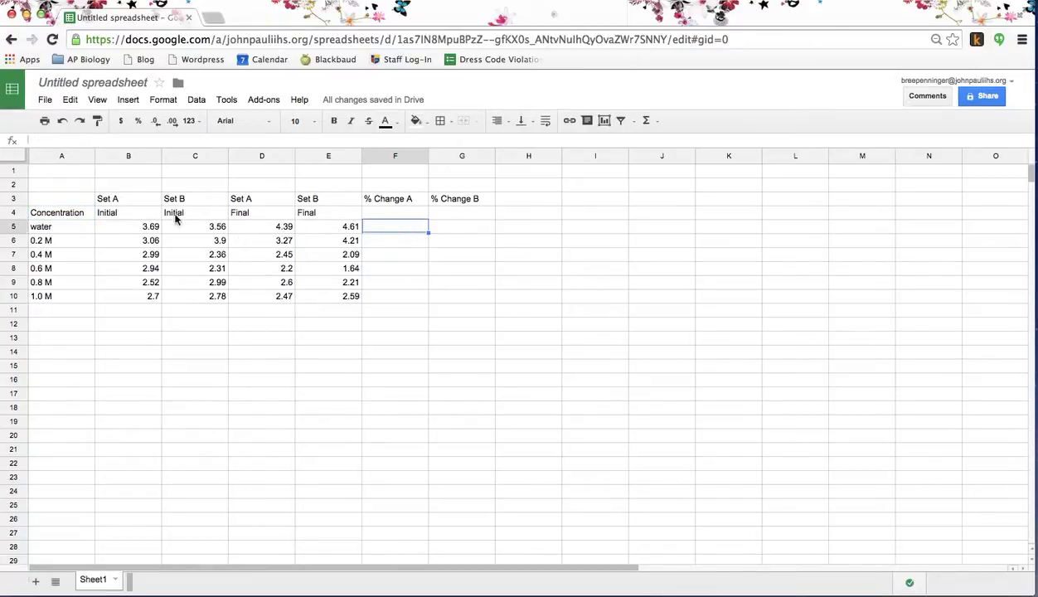
pyautogui.moveTo(137, 200); pyautogui.dragTo(146, 297)
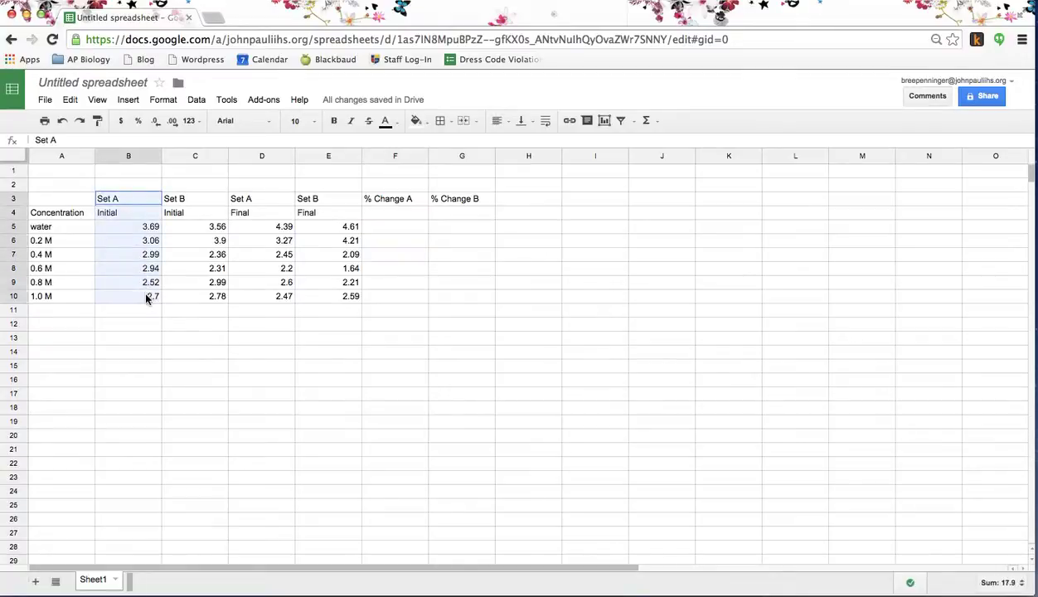
pyautogui.click(146, 298)
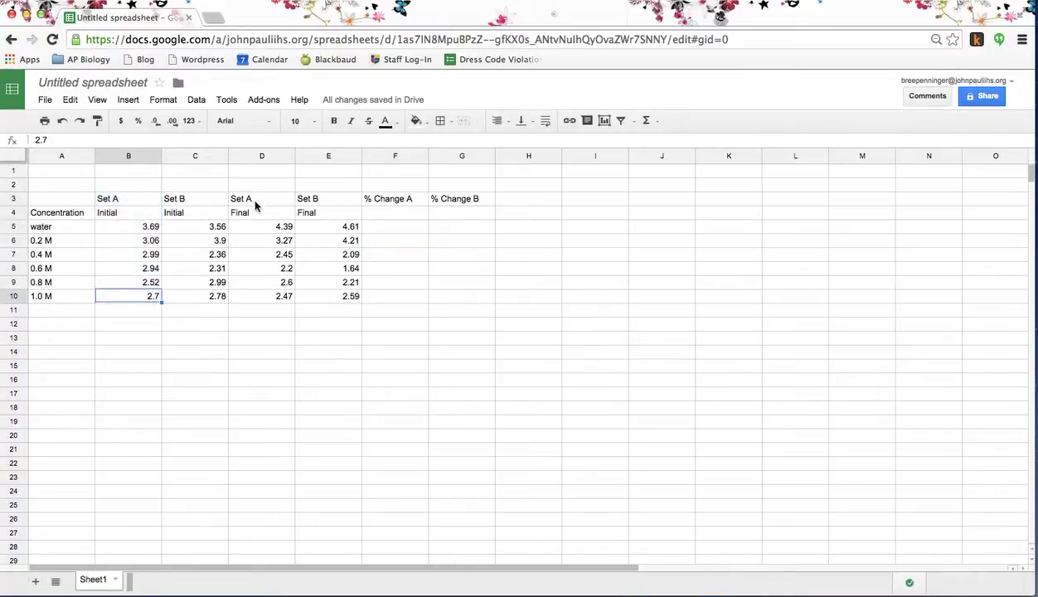
pyautogui.moveTo(255, 205); pyautogui.dragTo(269, 301)
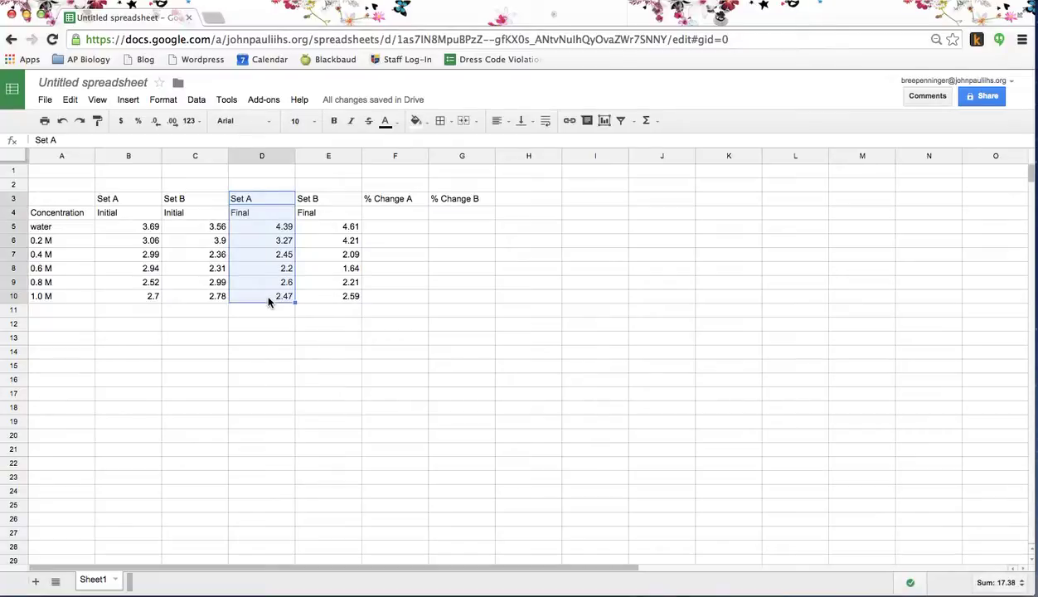
pyautogui.click(268, 310)
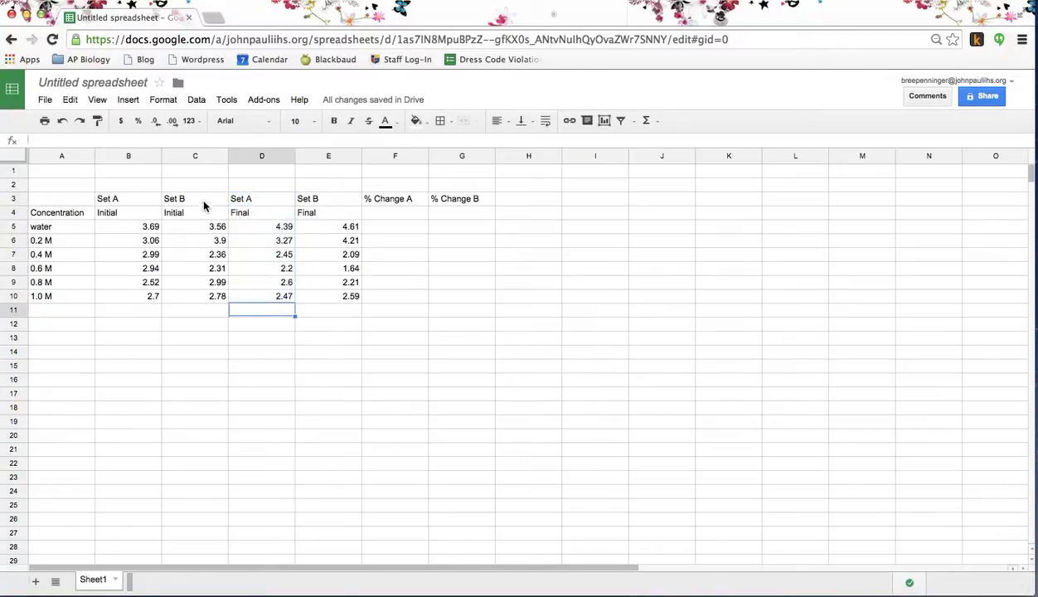
pyautogui.moveTo(204, 205); pyautogui.dragTo(216, 301)
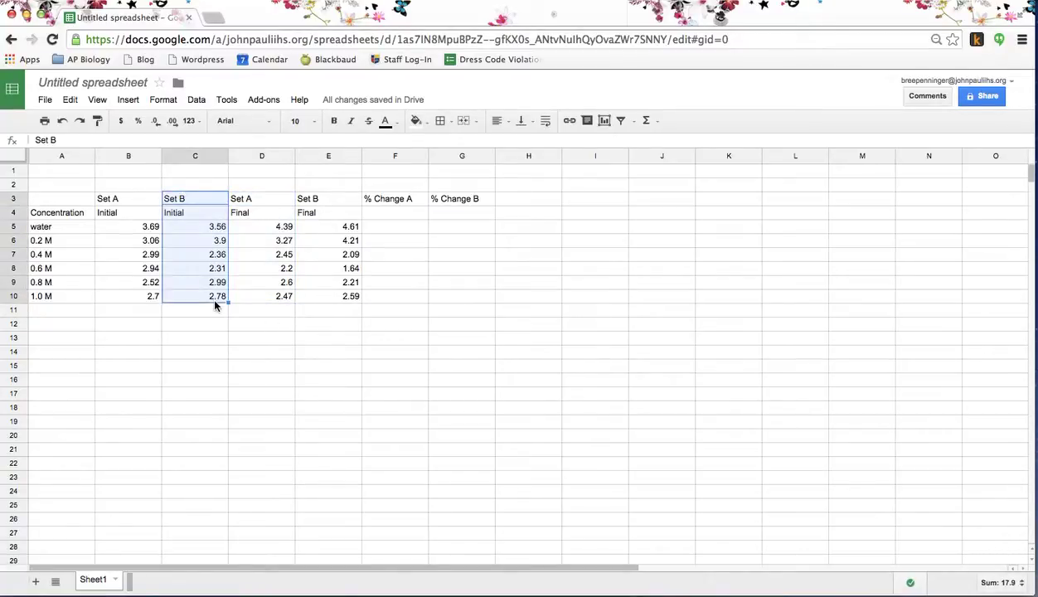
pyautogui.click(339, 203)
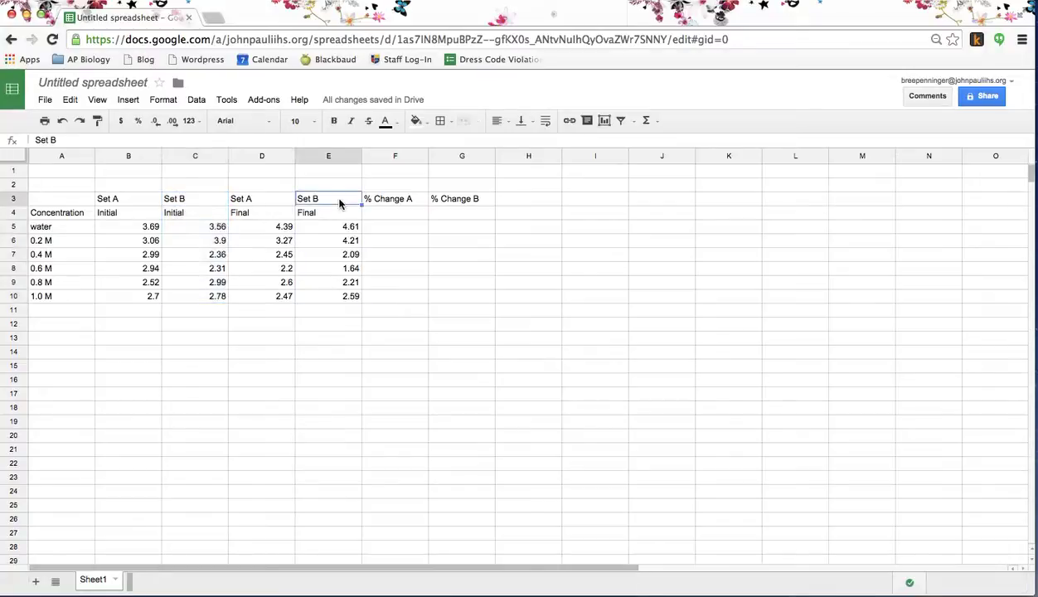
pyautogui.click(331, 306)
pyautogui.click(401, 217)
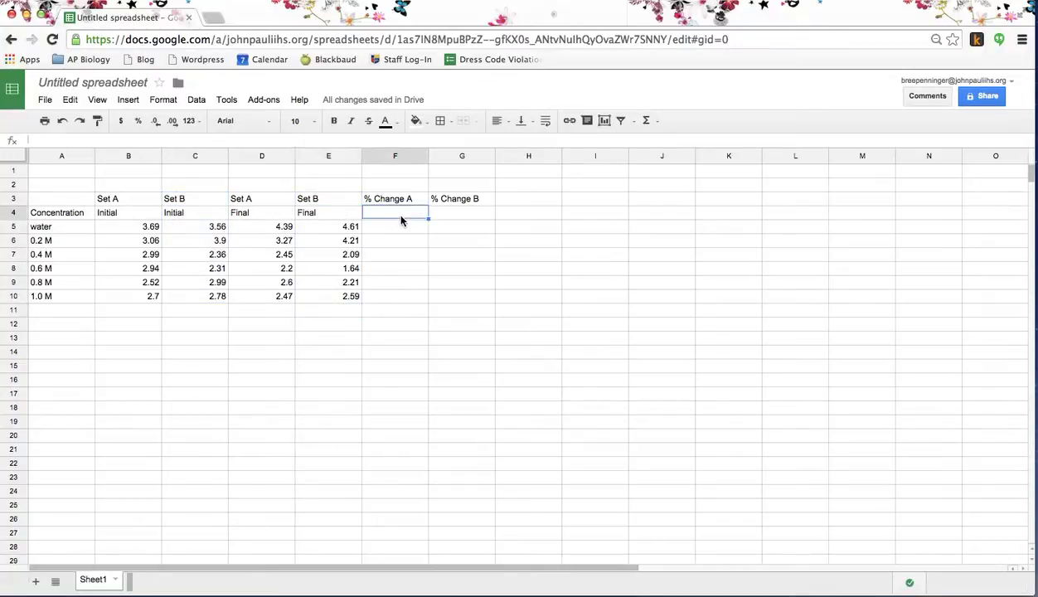
# - Enter =(D5-B5)/B5 in F5, giving 18.97% for water, then select F5:G10
pyautogui.press('Down')
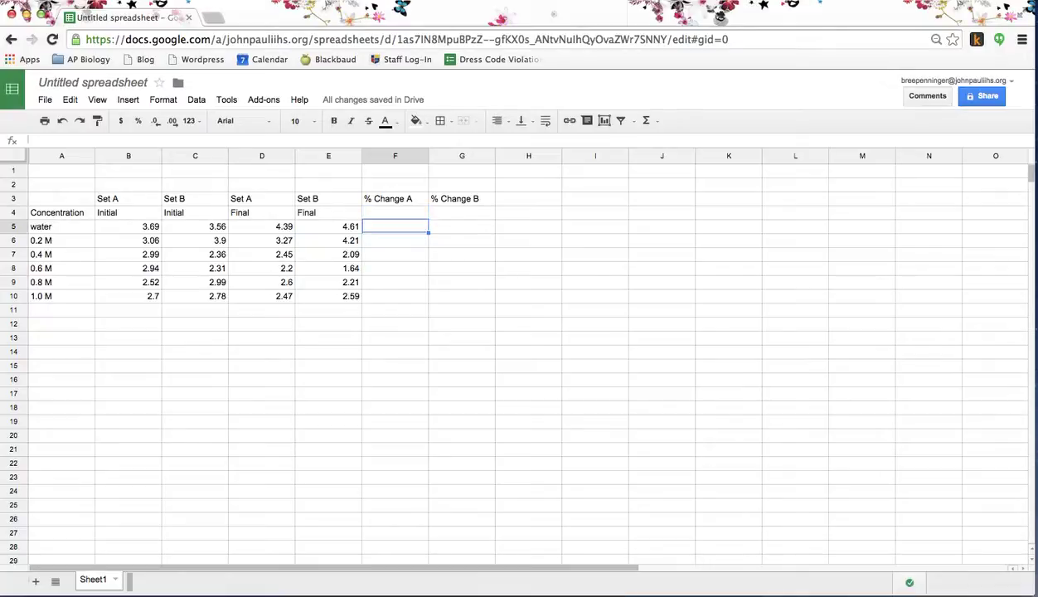
pyautogui.write('=')
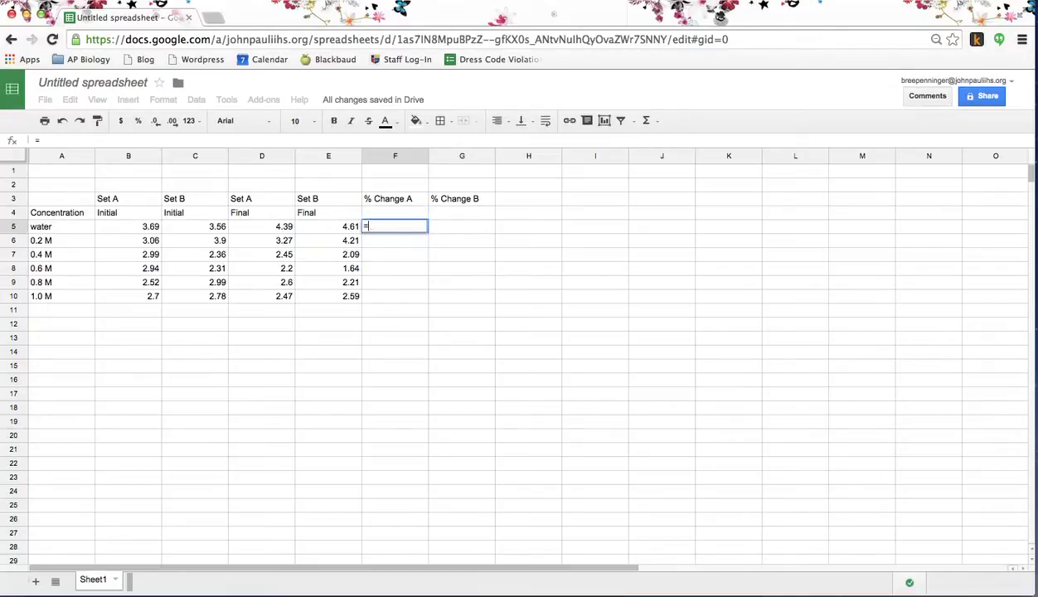
pyautogui.write('(')
pyautogui.click(261, 226)
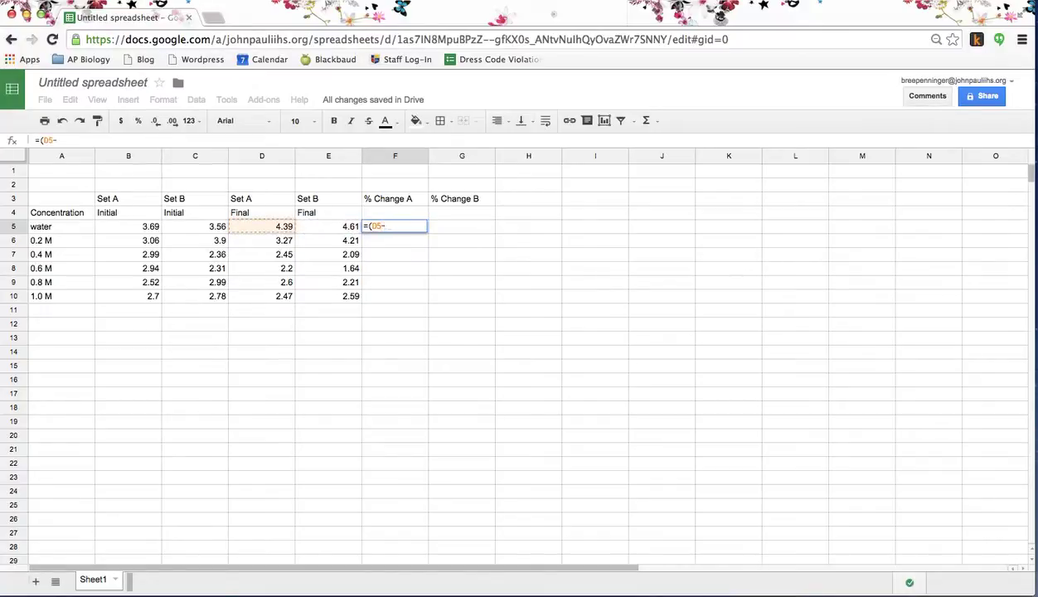
pyautogui.write('-')
pyautogui.click(195, 226)
pyautogui.click(128, 227)
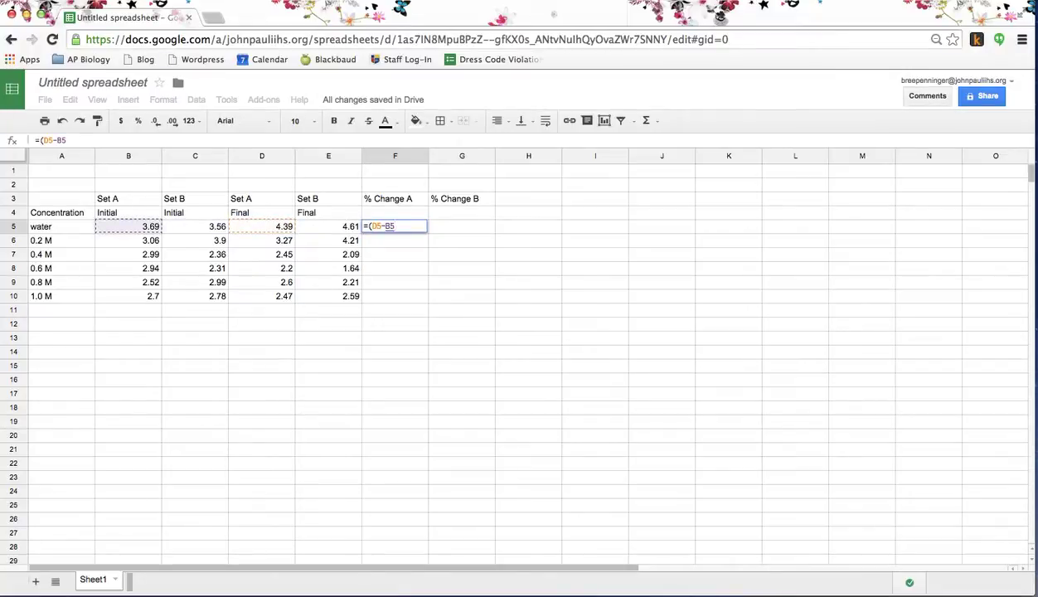
pyautogui.write(')/')
pyautogui.press('Left')
pyautogui.press('Left')
pyautogui.press('Left')
pyautogui.press('Left')
pyautogui.press('Return')
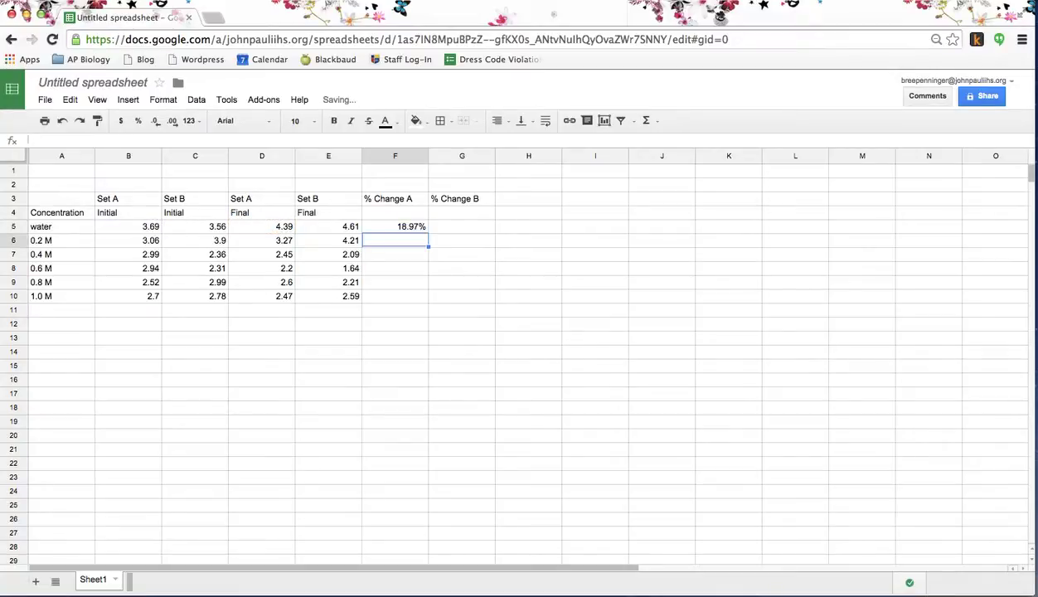
pyautogui.press('Up')
pyautogui.hotkey('shift', 'Right')
pyautogui.hotkey('shift', 'Down')
pyautogui.hotkey('shift', 'Down')
pyautogui.hotkey('shift', 'Down')
pyautogui.hotkey('shift', 'Down')
pyautogui.hotkey('shift', 'Down')
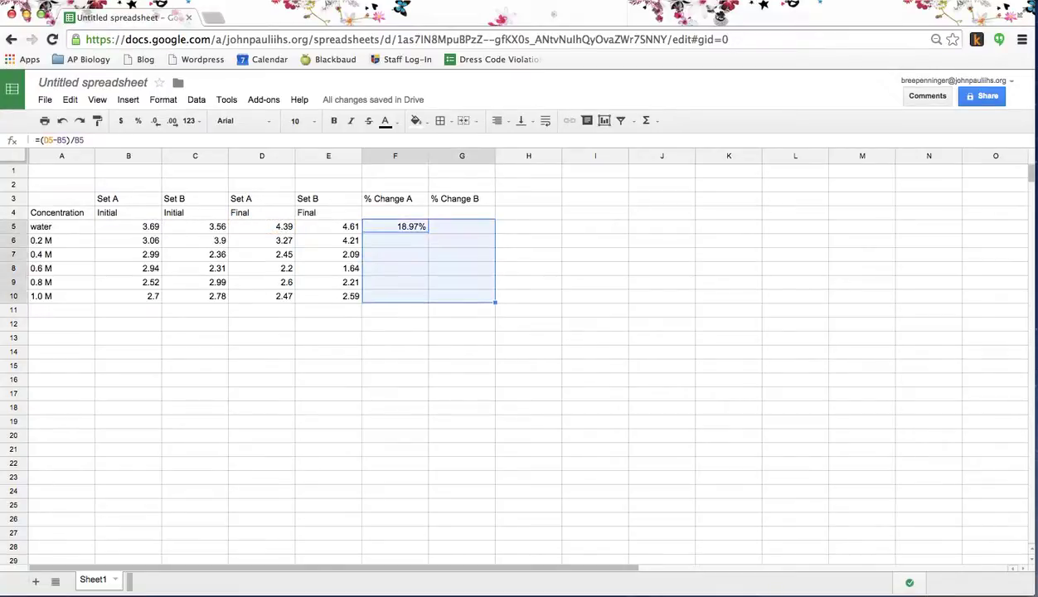
# - Format the F5:G10 % Change range as Plain text, so F5 reads 0.189701897
pyautogui.click(163, 99)
pyautogui.moveTo(280, 118)
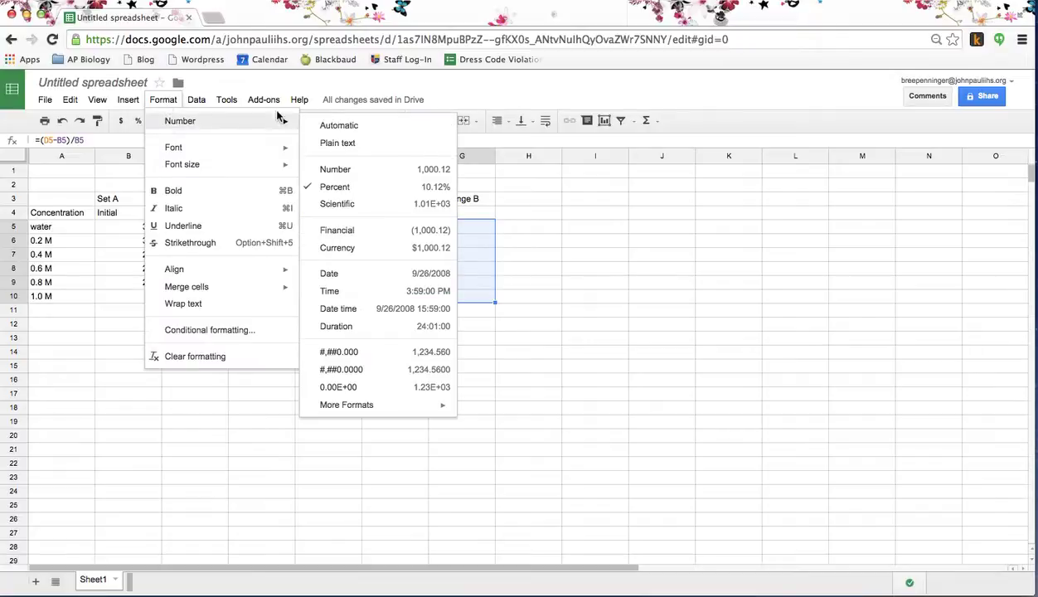
pyautogui.click(329, 146)
pyautogui.click(390, 236)
pyautogui.click(390, 224)
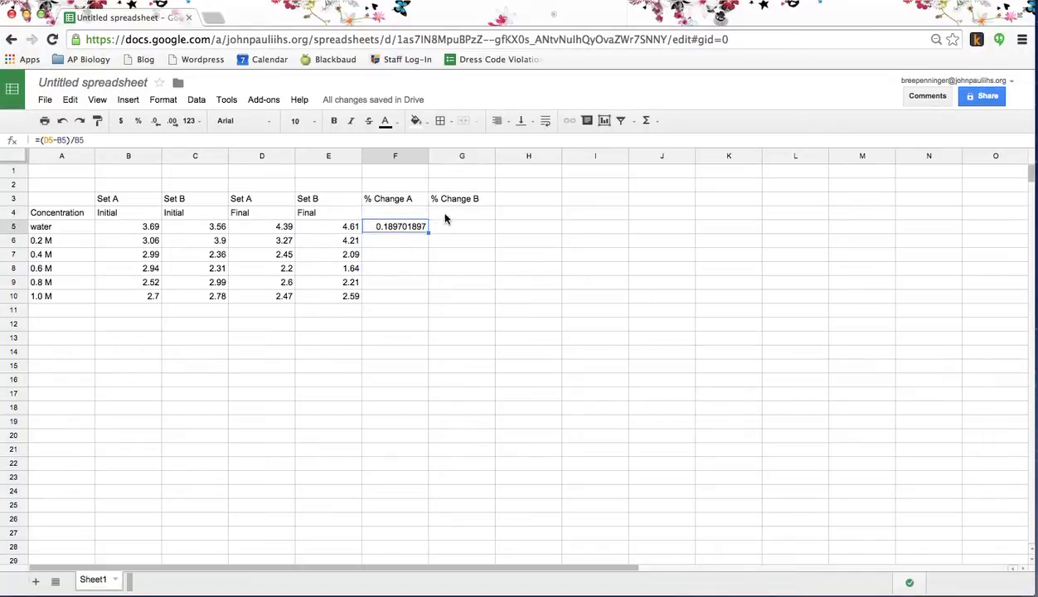
# - Recheck the F5 formula =(D5-B5)/B5 and commit it unchanged
pyautogui.moveTo(113, 139); pyautogui.dragTo(36, 140)
pyautogui.click(98, 138)
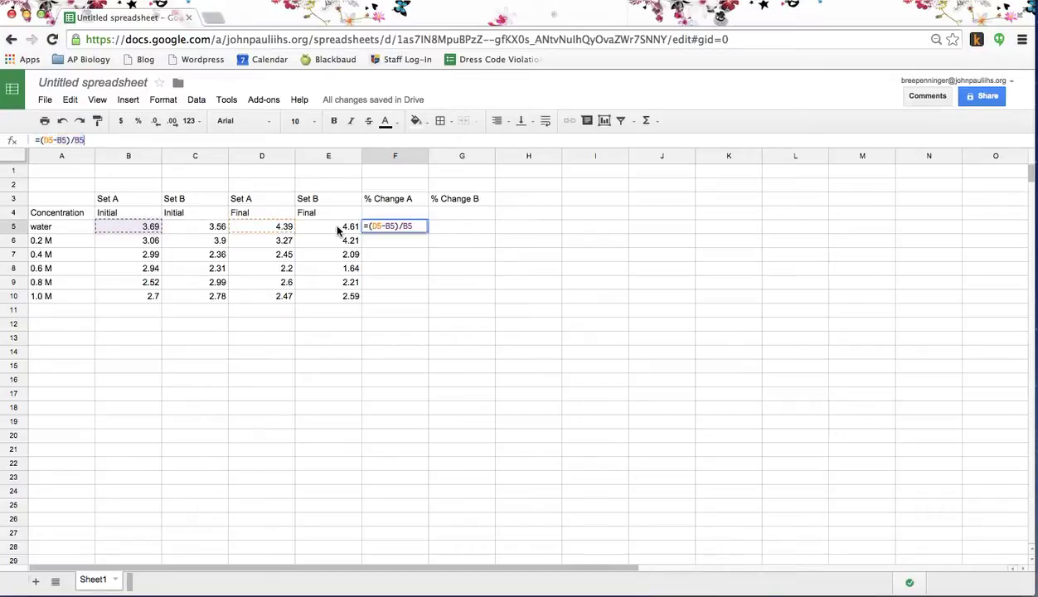
pyautogui.press('Return')
pyautogui.click(402, 227)
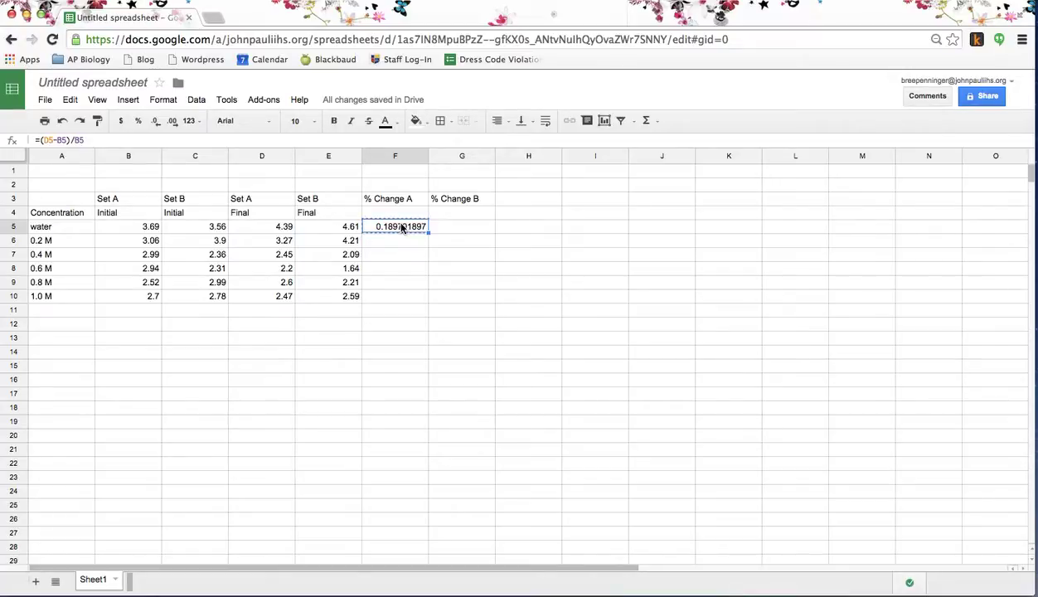
# - Paste the % Change A formula into F6 through F10, ending at -0.0852 for 1.0 M
pyautogui.click(402, 241)
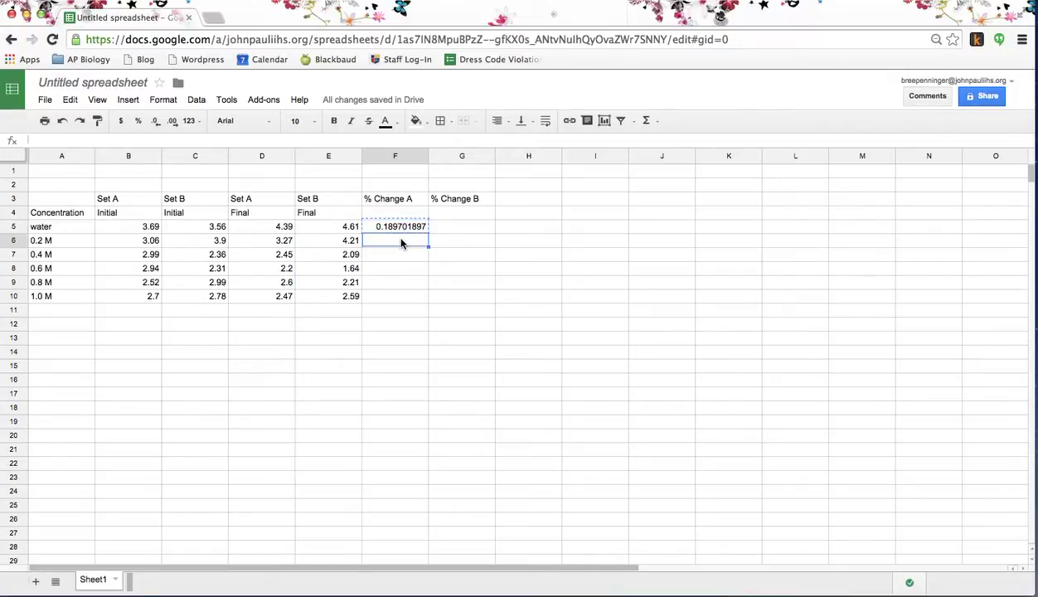
pyautogui.hotkey('ctrl', 'v')
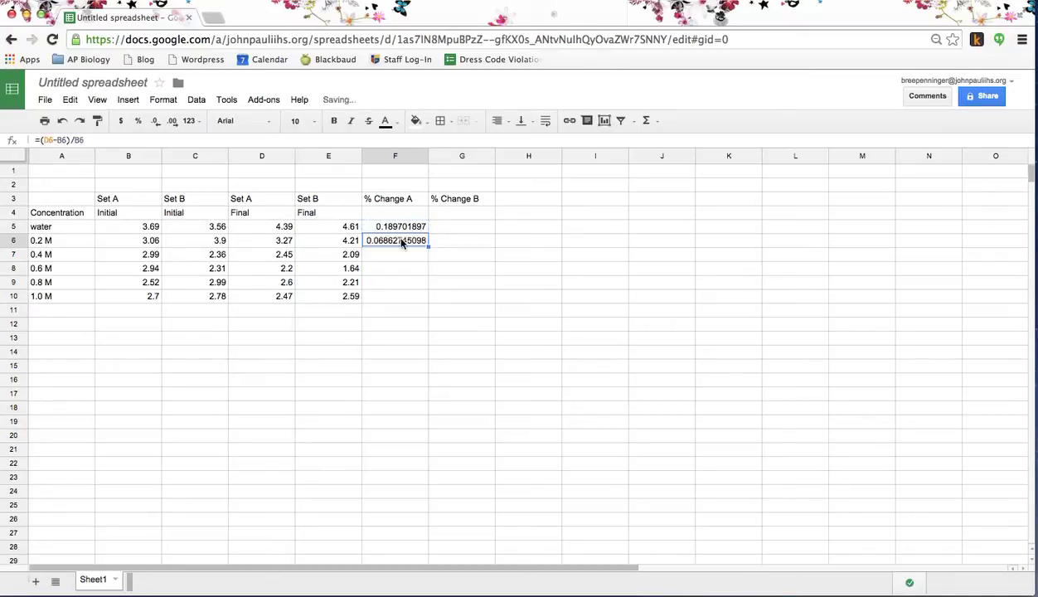
pyautogui.press('Down')
pyautogui.hotkey('ctrl', 'v')
pyautogui.press('Down')
pyautogui.hotkey('ctrl', 'v')
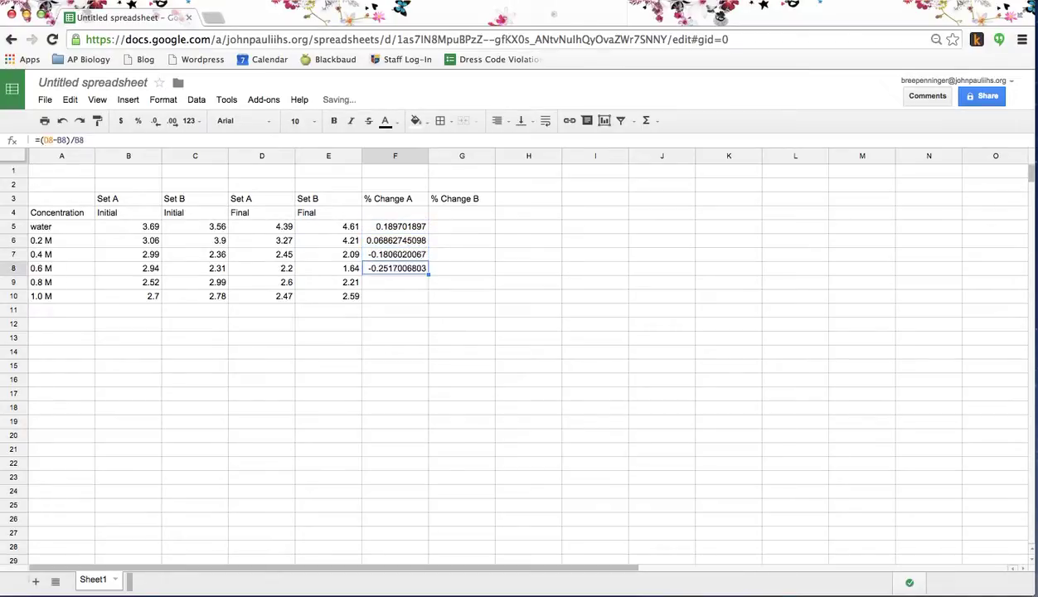
pyautogui.press('Down')
pyautogui.hotkey('ctrl', 'v')
pyautogui.press('Down')
pyautogui.hotkey('ctrl', 'v')
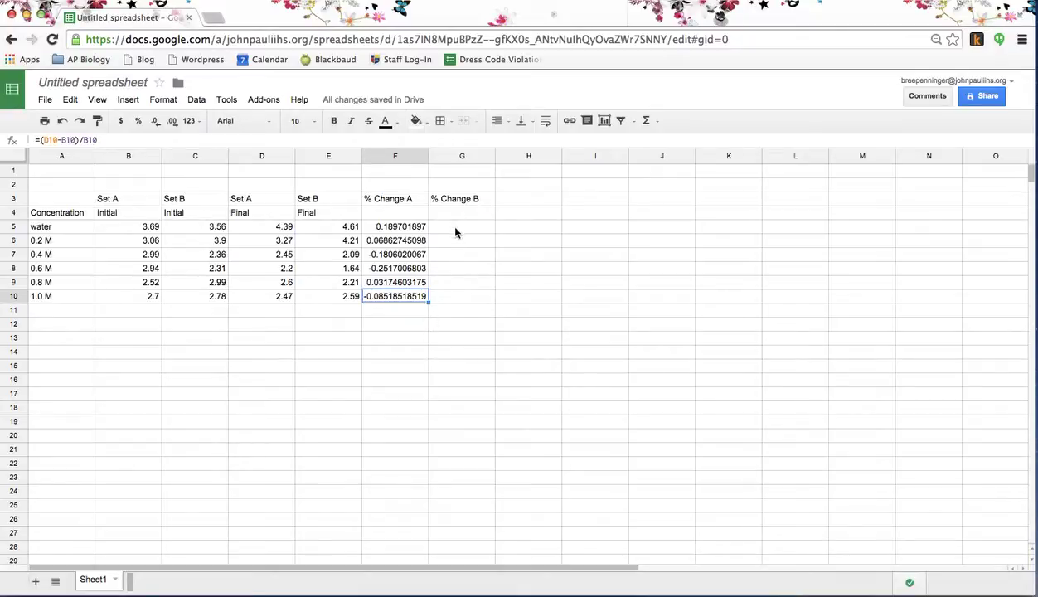
pyautogui.click(399, 226)
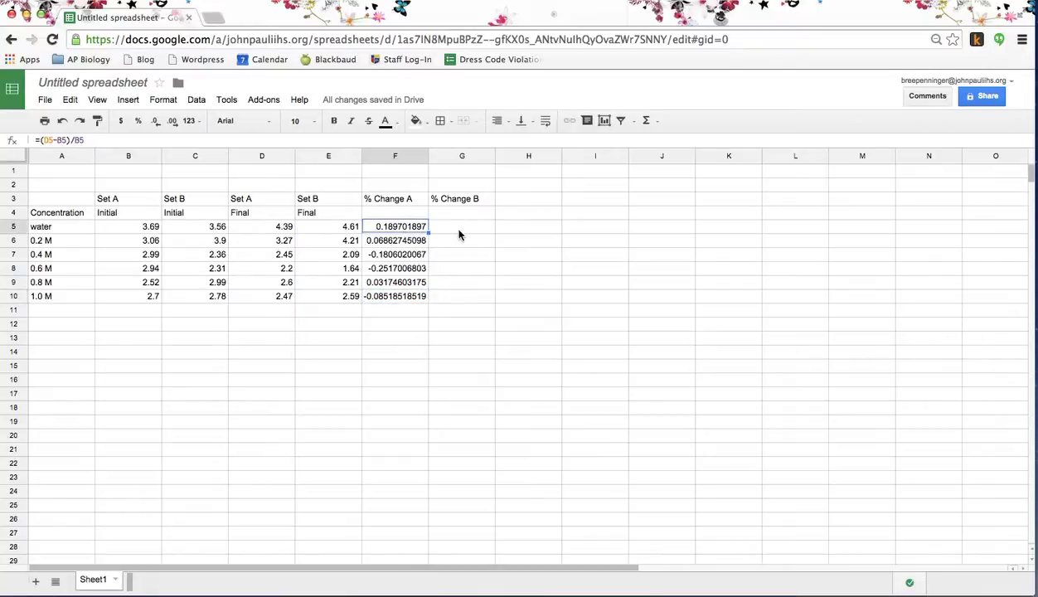
pyautogui.click(460, 233)
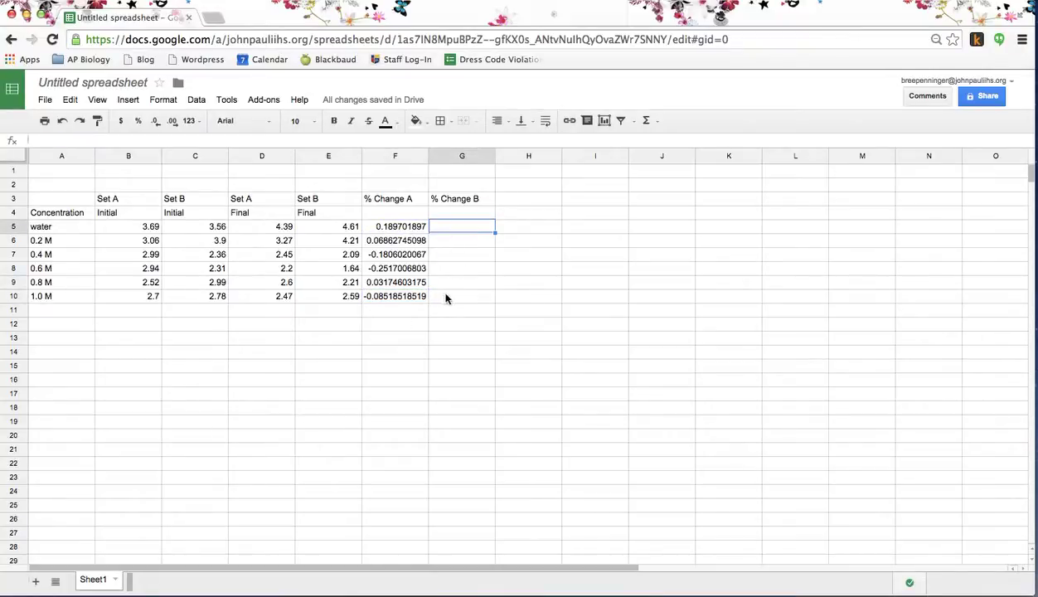
# - Enter the Set B percent change formula =(E5-C5)/C5 in G5
pyautogui.click(408, 286)
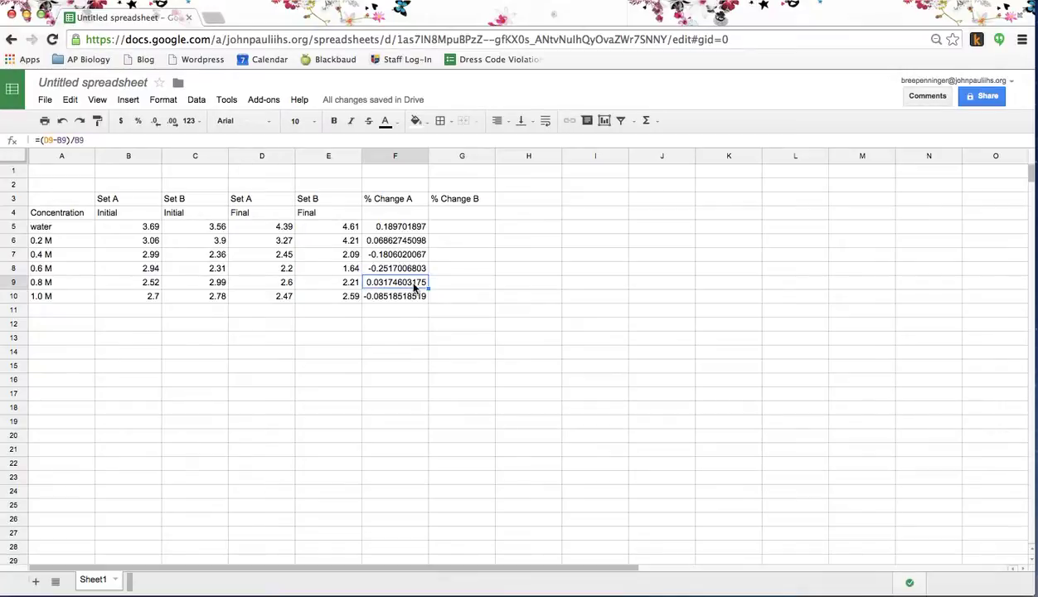
pyautogui.click(457, 230)
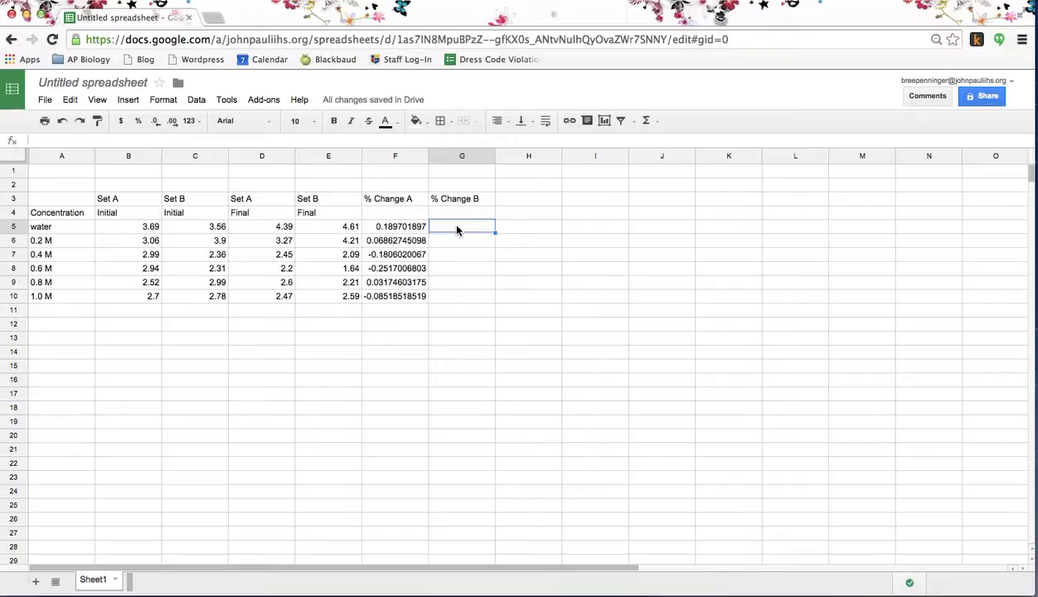
pyautogui.write('=(')
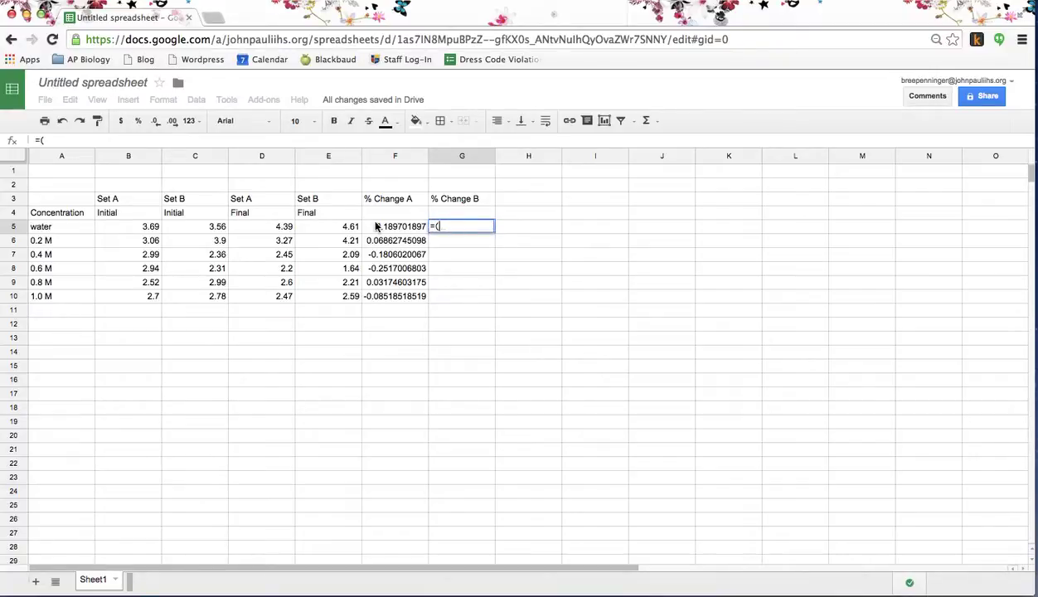
pyautogui.click(347, 230)
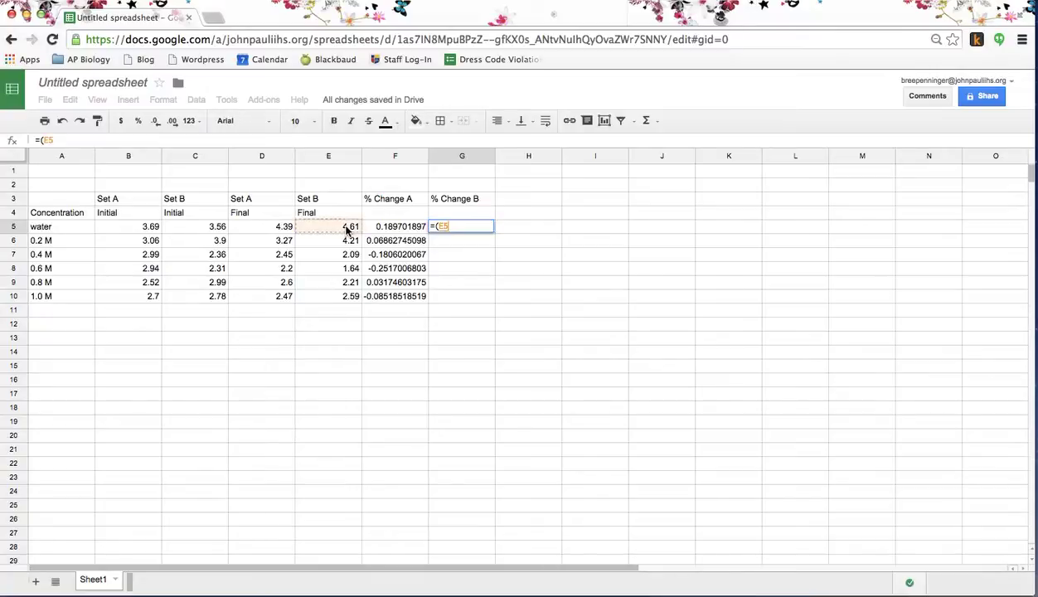
pyautogui.write('-')
pyautogui.click(200, 231)
pyautogui.write(')/')
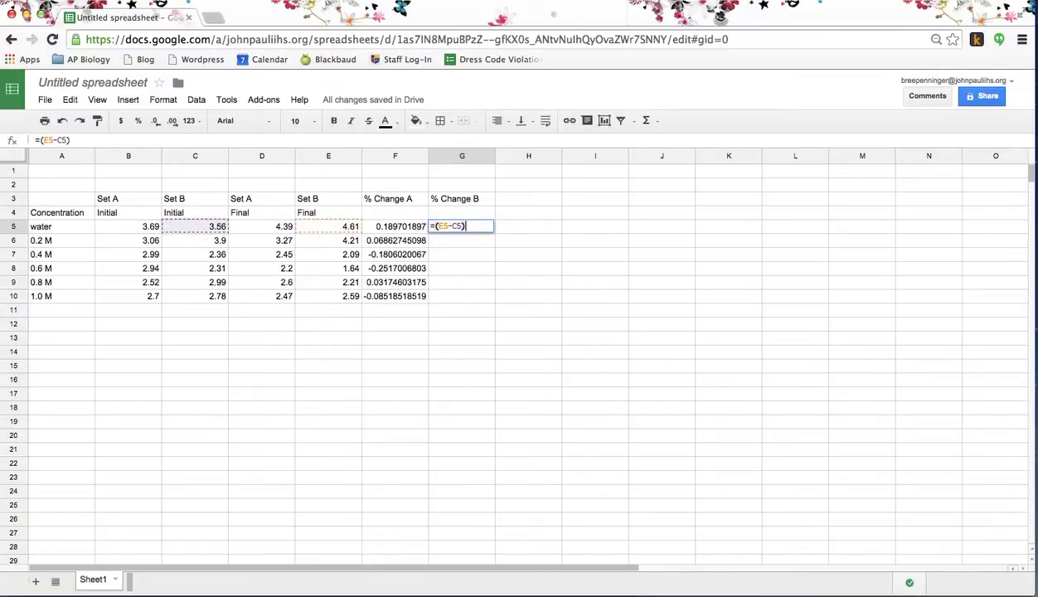
pyautogui.click(189, 230)
pyautogui.press('Return')
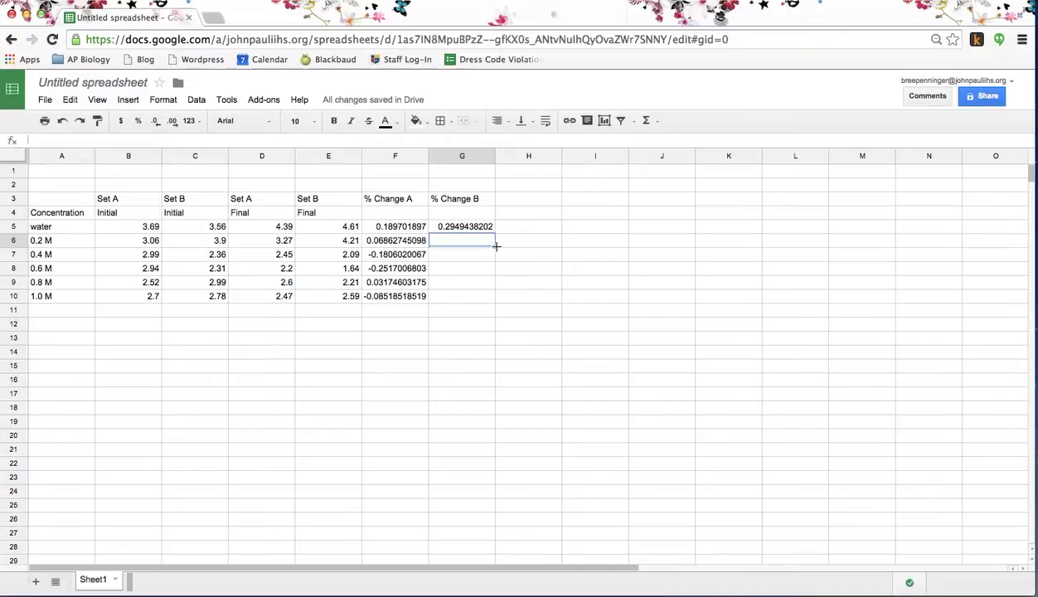
# - Fill the G5 formula down to G10, ending at -0.0683 for 1.0 M
pyautogui.click(486, 228)
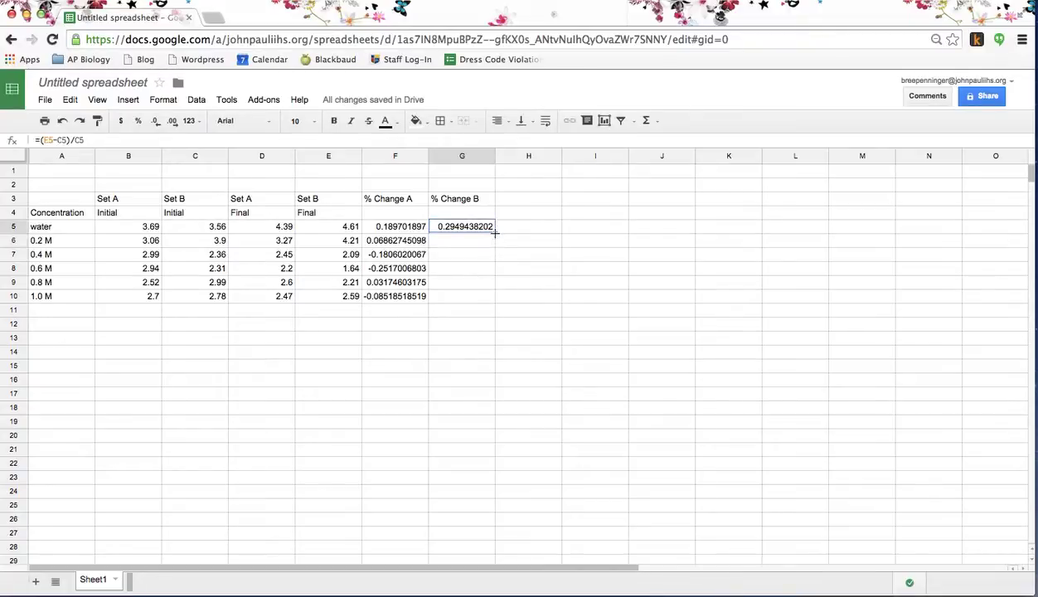
pyautogui.moveTo(494, 234); pyautogui.dragTo(493, 296)
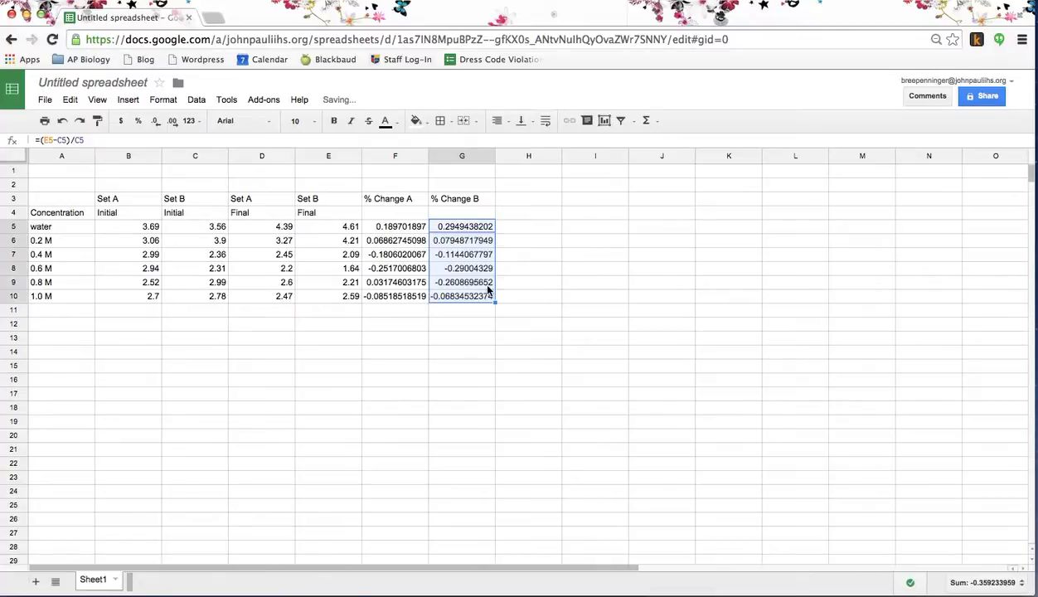
pyautogui.click(478, 313)
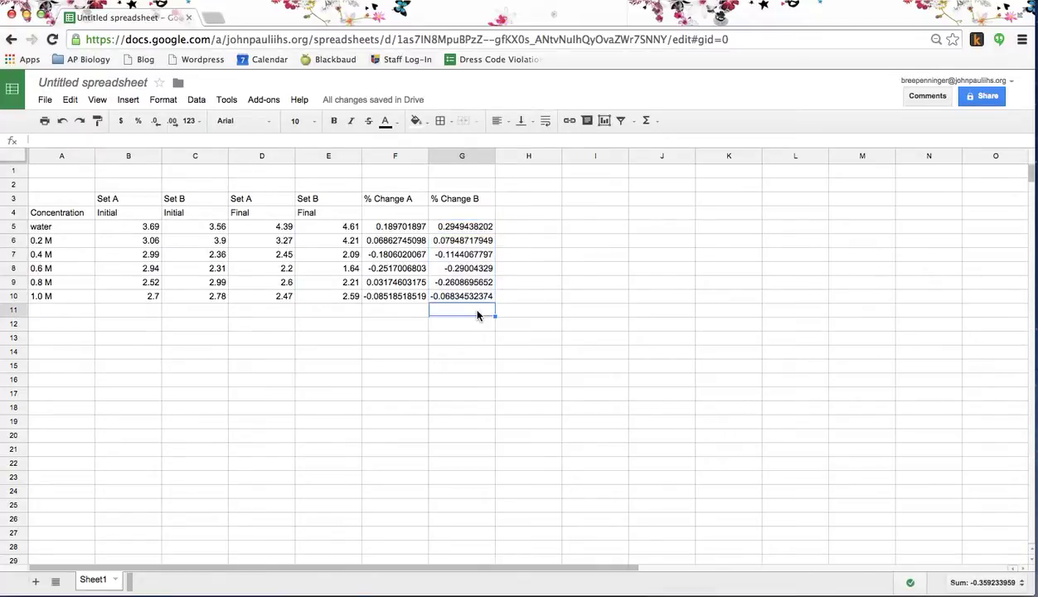
# - Format F5:G10 as Percent, showing 18.97% and 29.49% for water
pyautogui.click(477, 285)
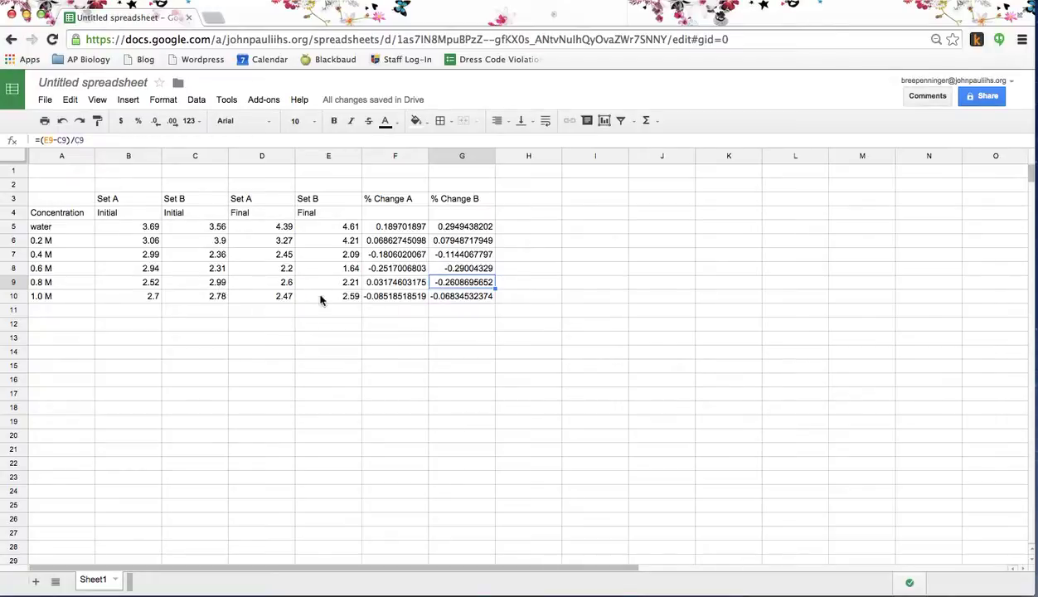
pyautogui.press('Down')
pyautogui.press('Down')
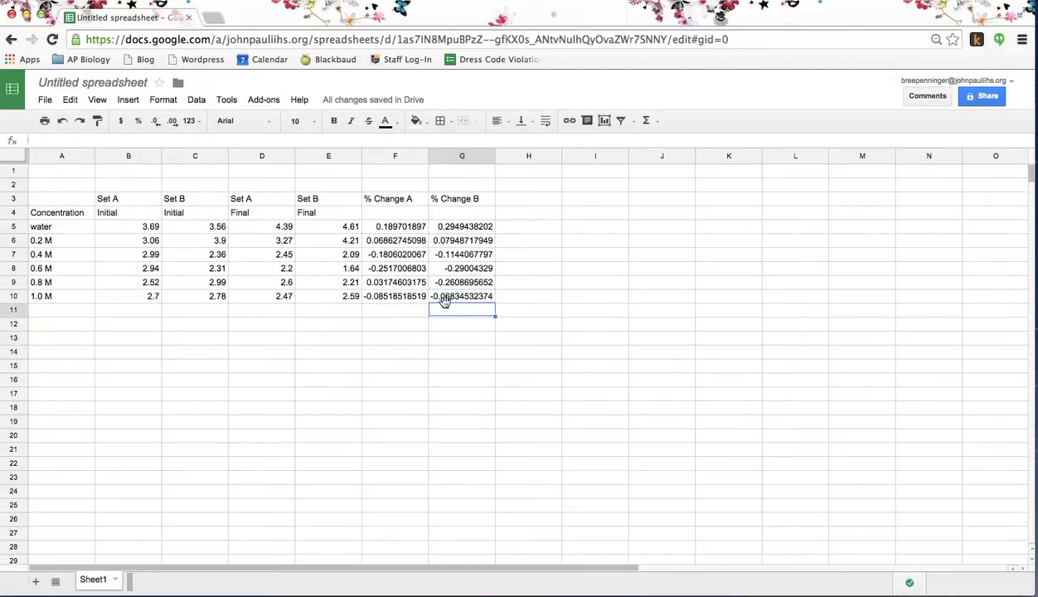
pyautogui.click(382, 226)
pyautogui.moveTo(399, 229); pyautogui.dragTo(450, 296)
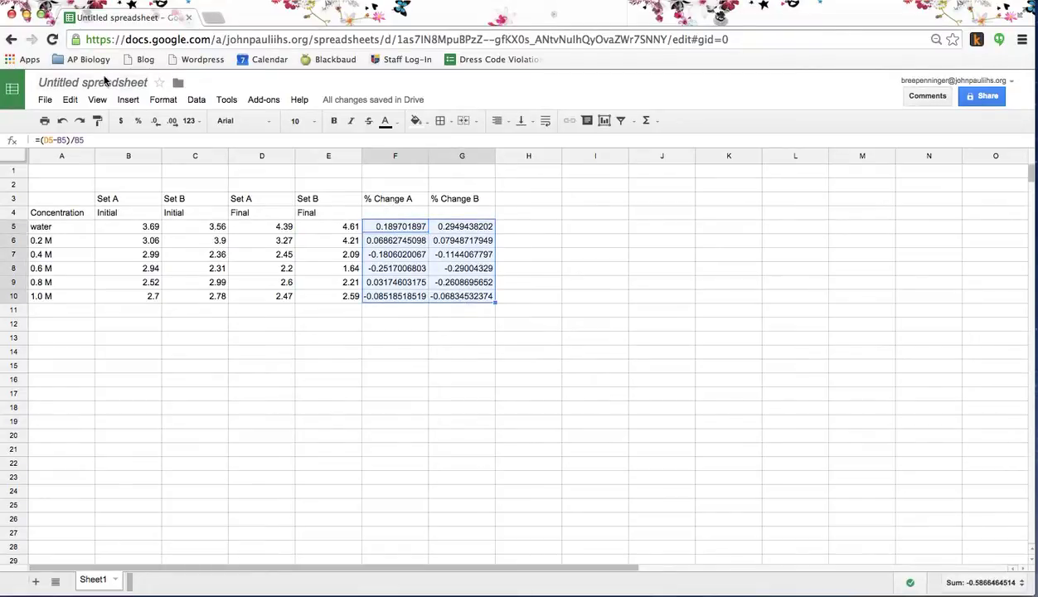
pyautogui.click(163, 100)
pyautogui.moveTo(174, 123)
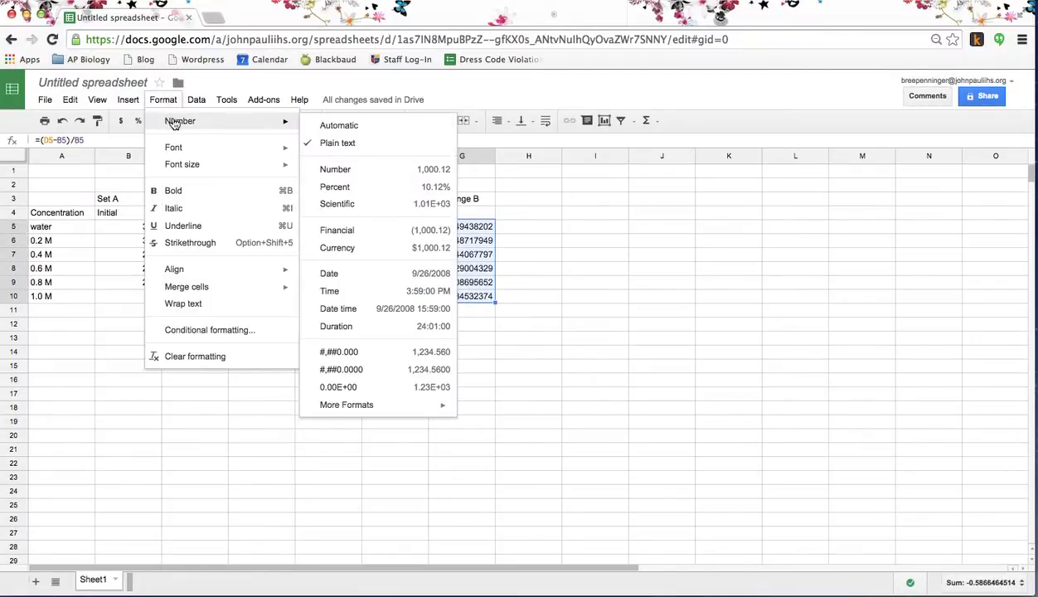
pyautogui.click(352, 190)
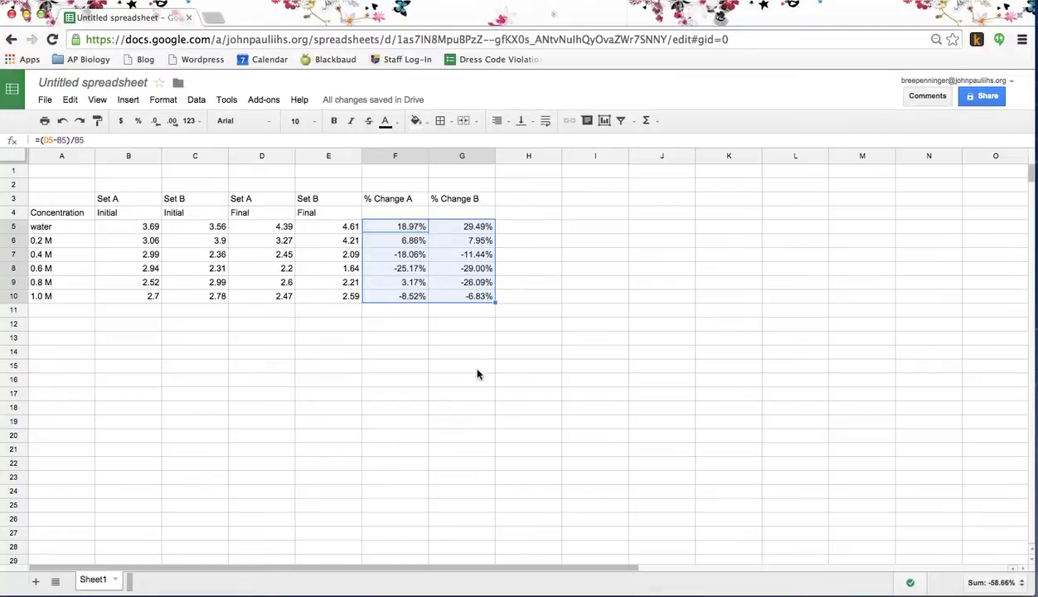
pyautogui.click(439, 340)
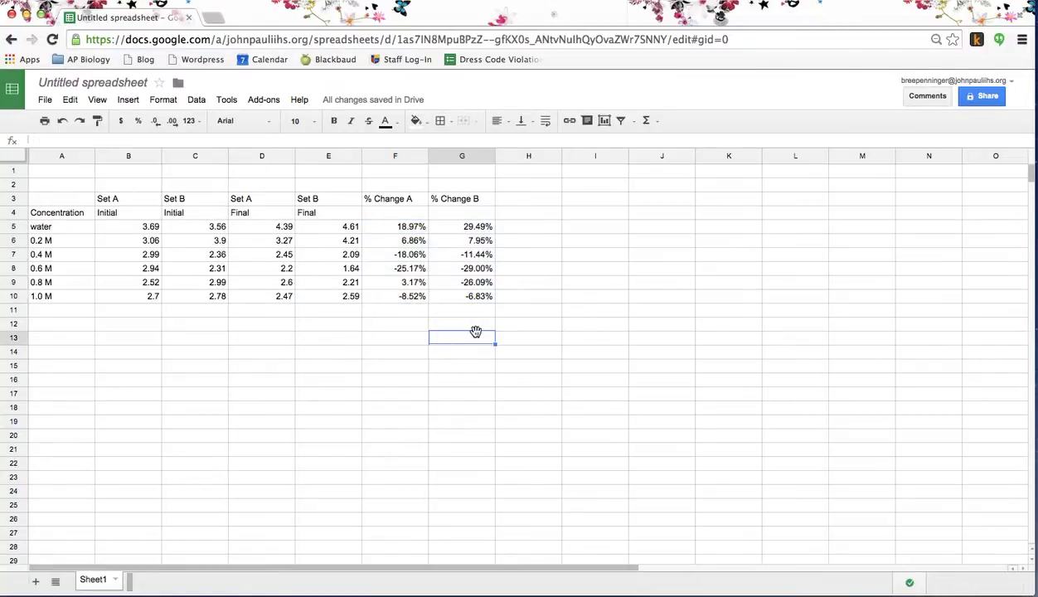
# - Check the water and 0.2 M % Change formulas, ending beside the water row
pyautogui.hotkey('ctrl', 'c')
pyautogui.click(407, 325)
pyautogui.click(400, 225)
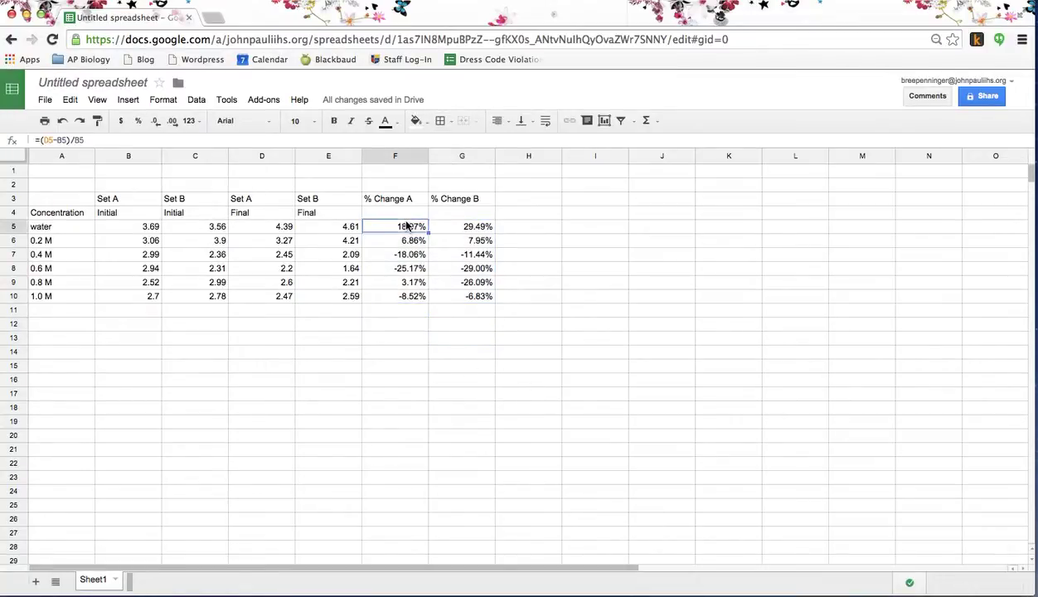
pyautogui.press('Down')
pyautogui.press('Up')
pyautogui.press('Down')
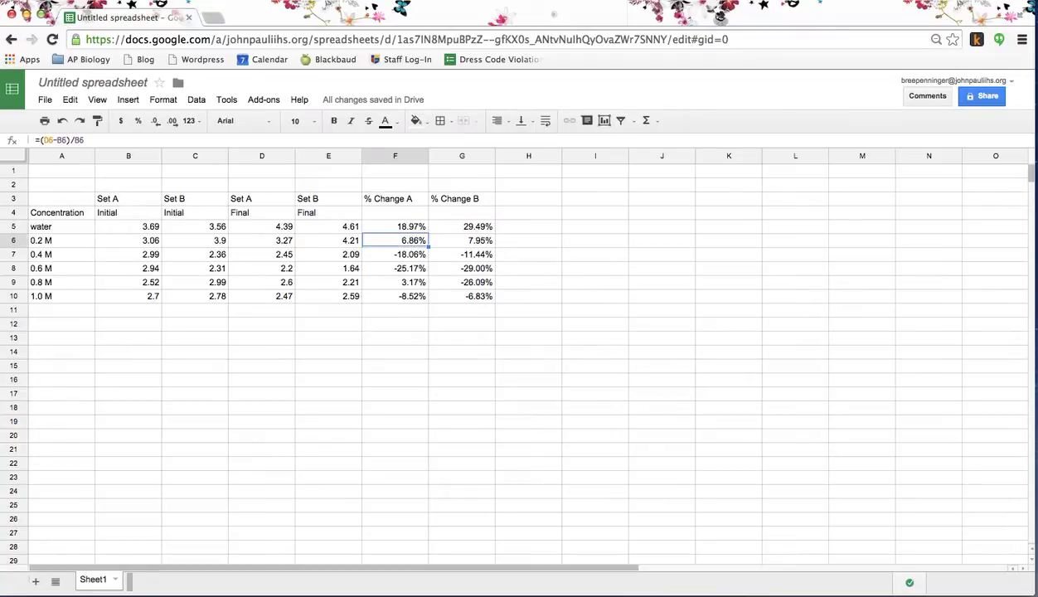
pyautogui.press('Up')
pyautogui.press('Down')
pyautogui.press('Up')
pyautogui.press('Right')
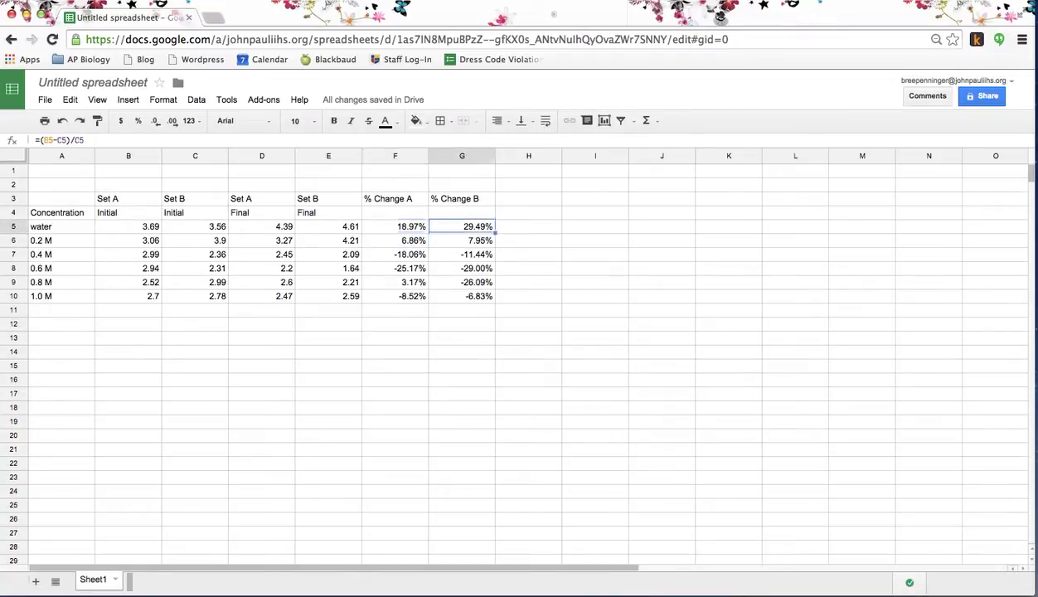
pyautogui.press('Left')
pyautogui.press('Right')
pyautogui.press('Right')
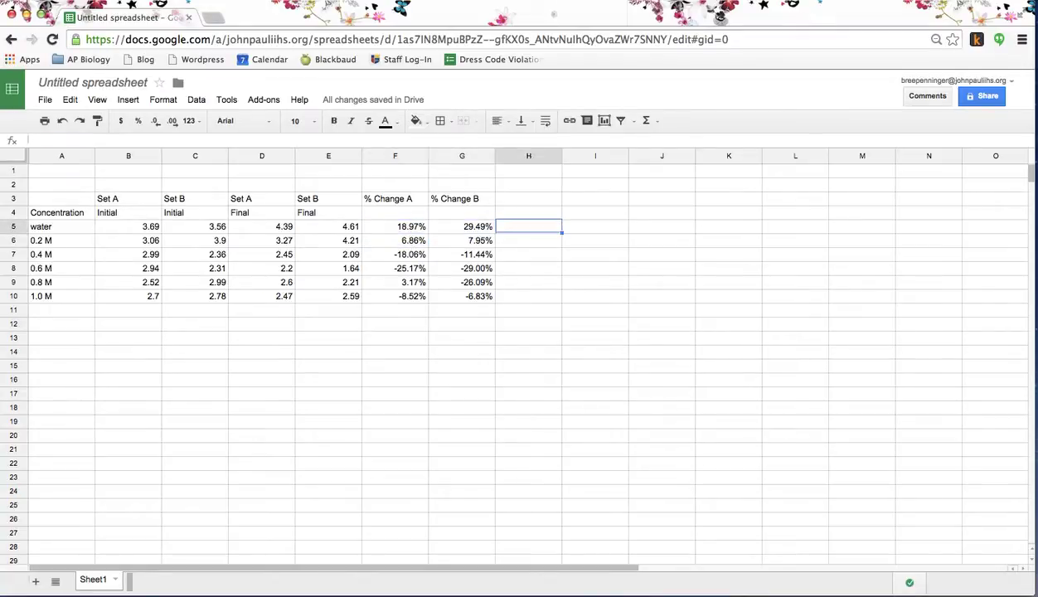
# - Label water and 0.2 M as hypotonic and 0.4 M and 0.6 M as hypertonic in column H
pyautogui.press('Up')
pyautogui.press('Up')
pyautogui.press('Down')
pyautogui.press('Down')
pyautogui.write('hypotonic')
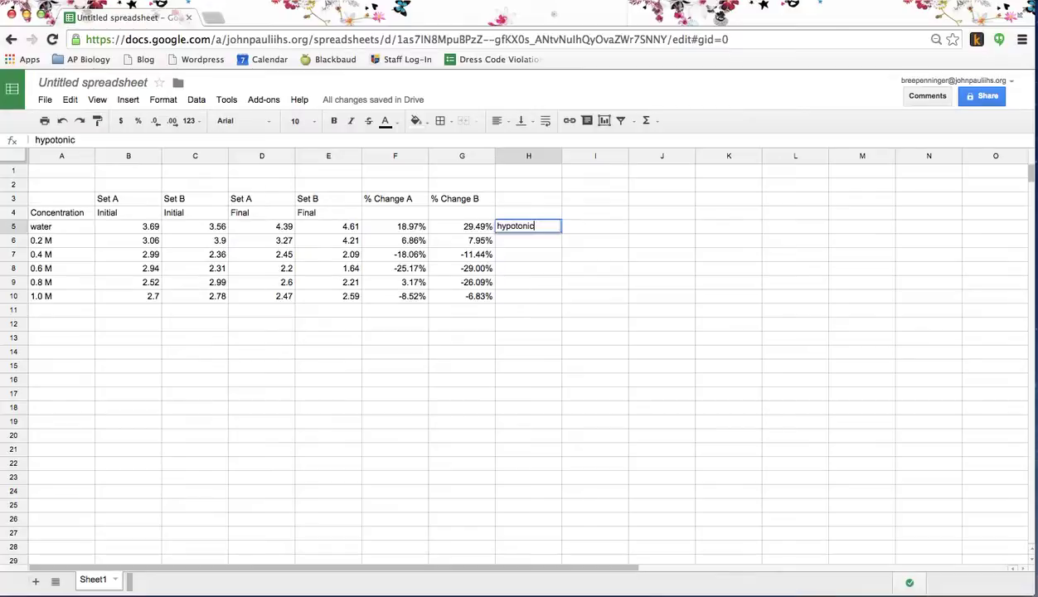
pyautogui.press('Return')
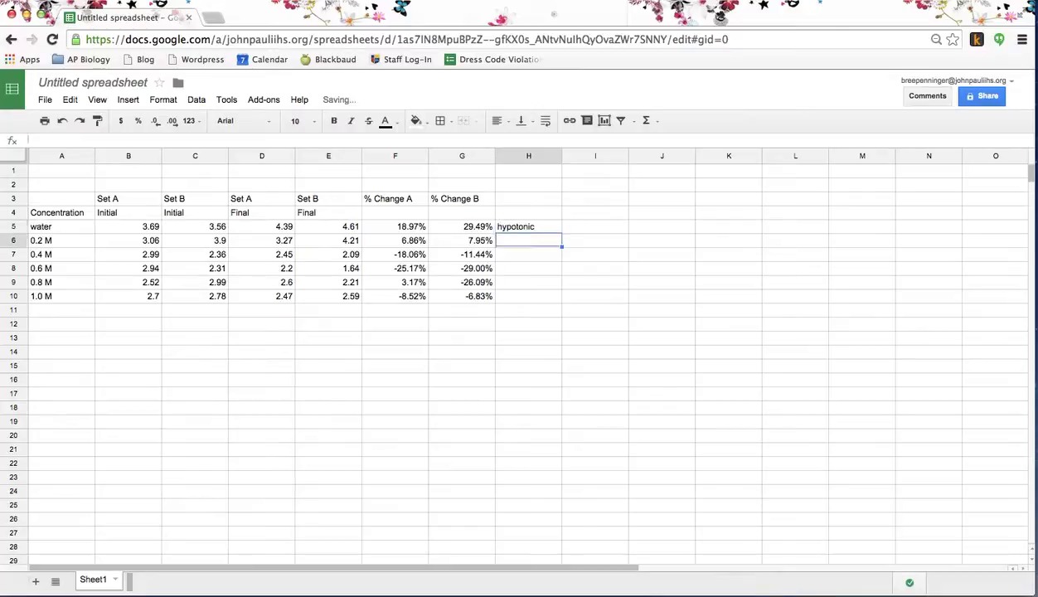
pyautogui.write('hypotonic')
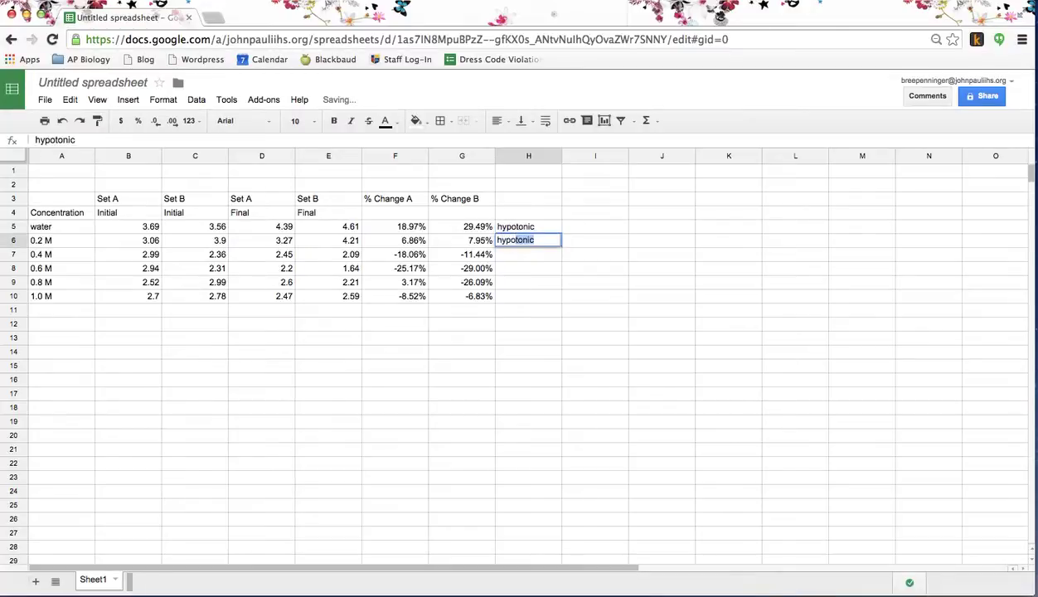
pyautogui.press('Return')
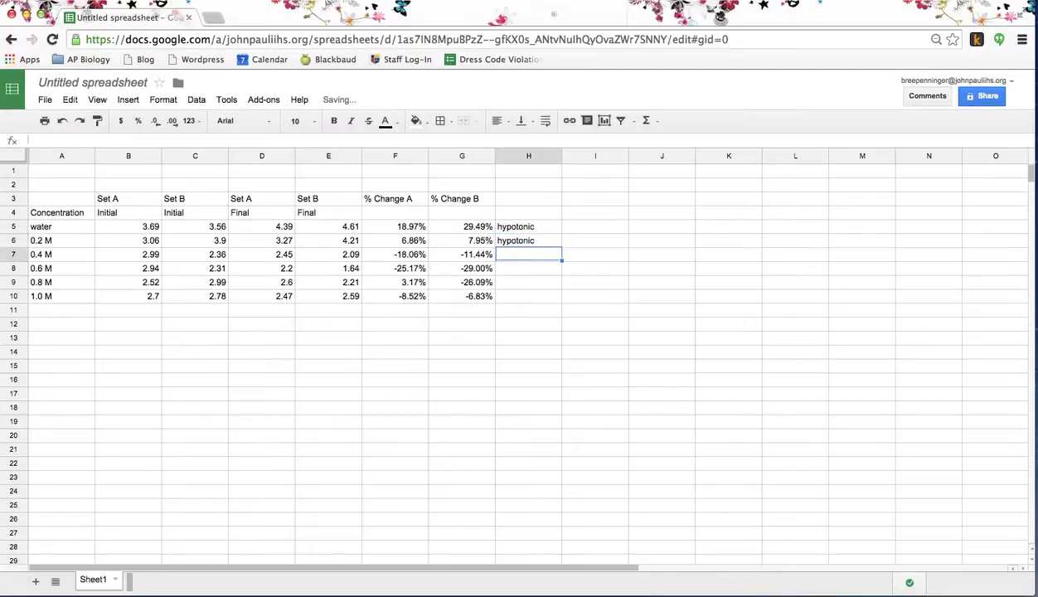
pyautogui.write('hyp')
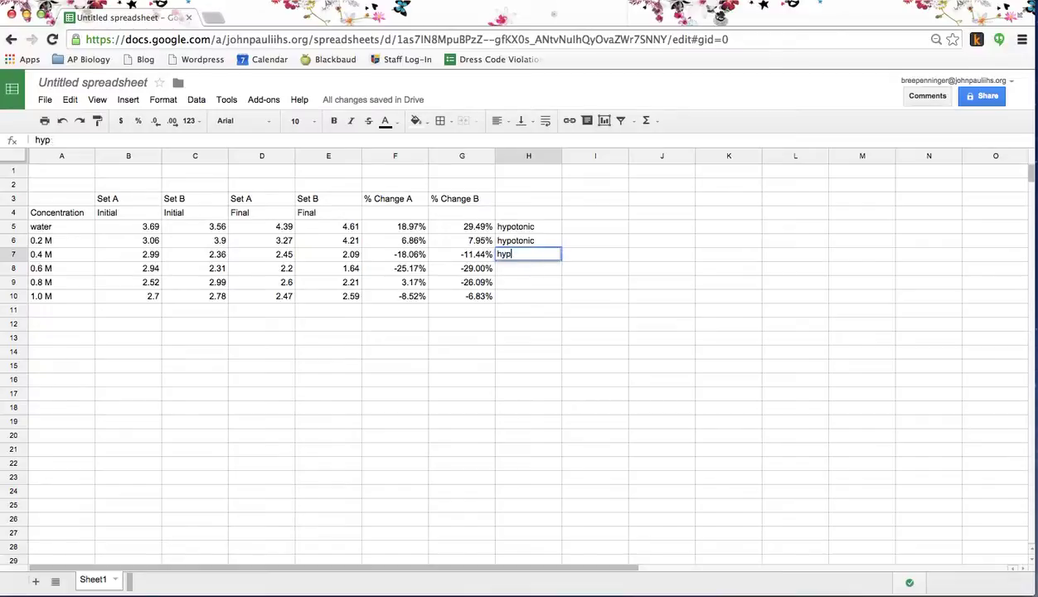
pyautogui.write('ertonic')
pyautogui.press('Return')
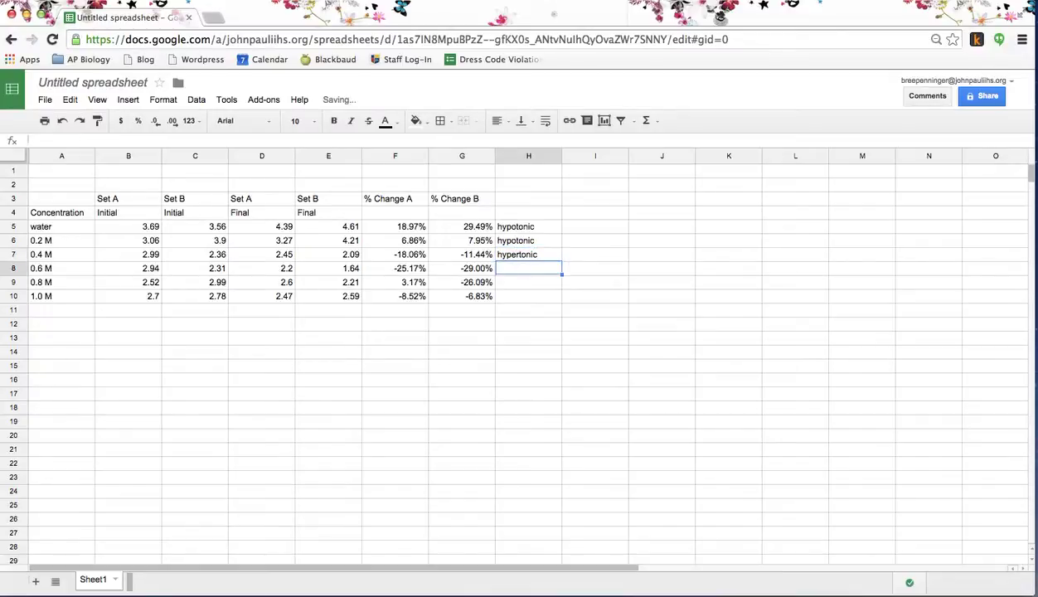
pyautogui.write('hypertonic')
pyautogui.press('Return')
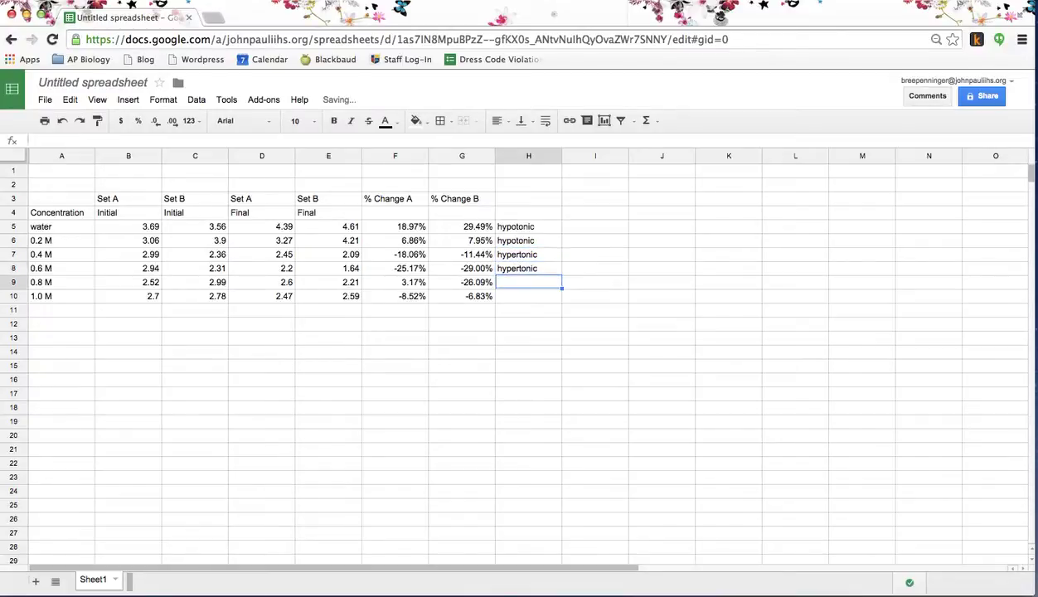
# - Label the 0.8 M and 1.0 M rows as hypertonic
pyautogui.click(396, 280)
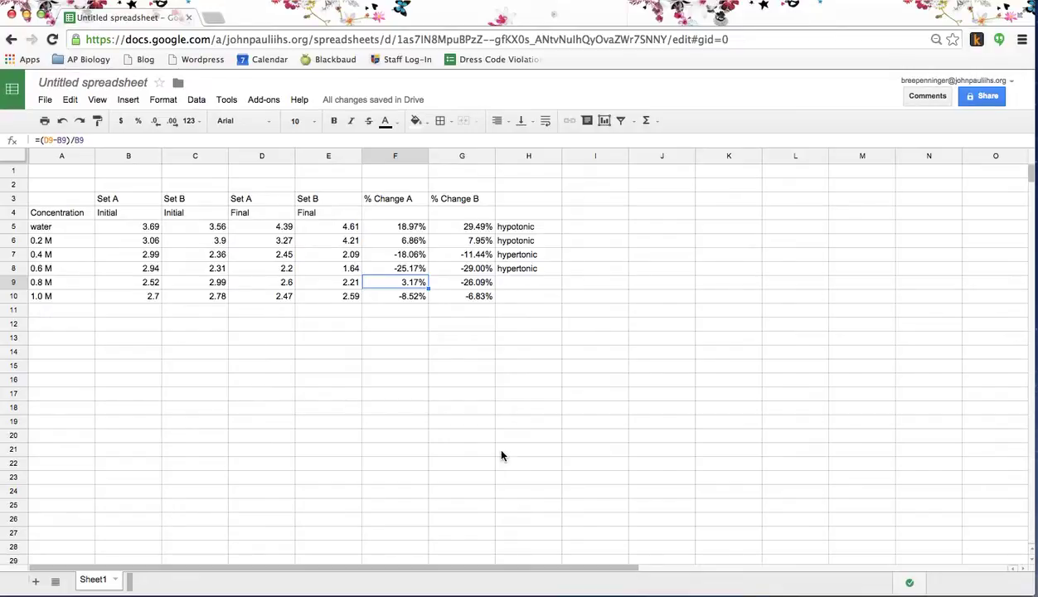
pyautogui.click(446, 282)
pyautogui.click(521, 279)
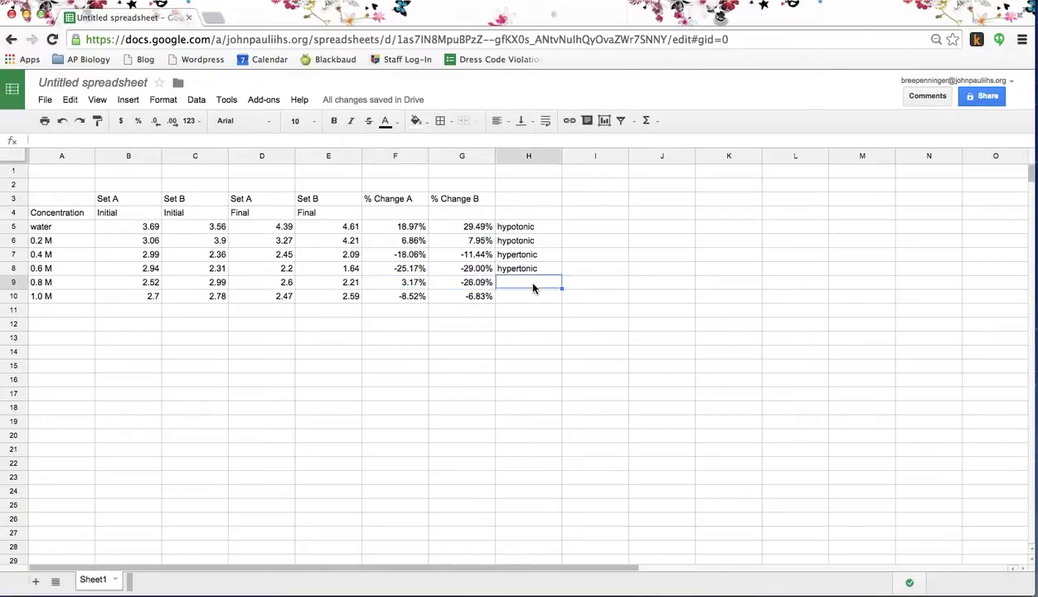
pyautogui.write('hyper')
pyautogui.press('Return')
pyautogui.write('hyper')
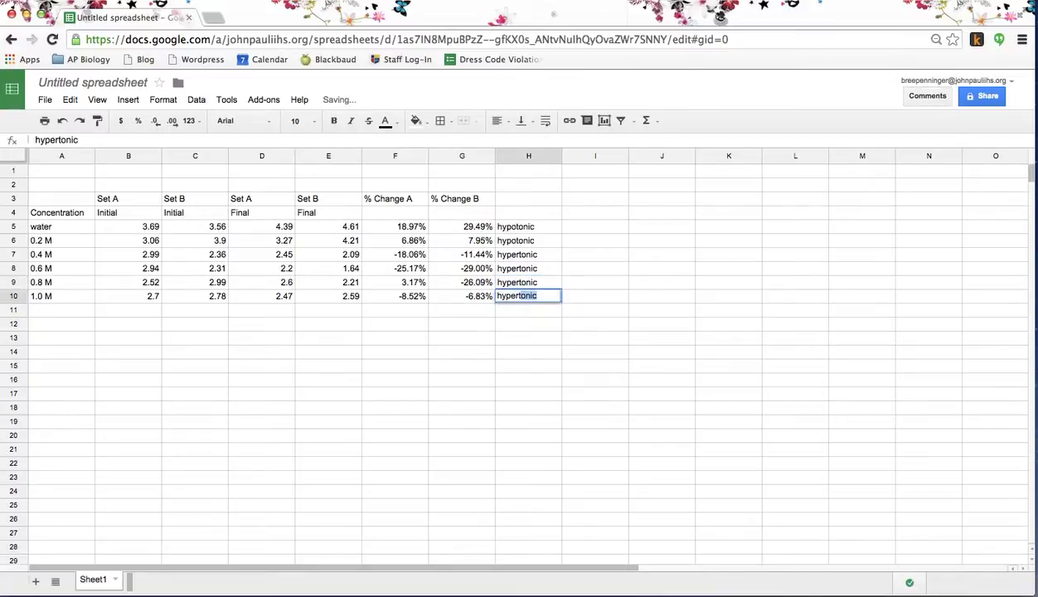
pyautogui.press('Return')
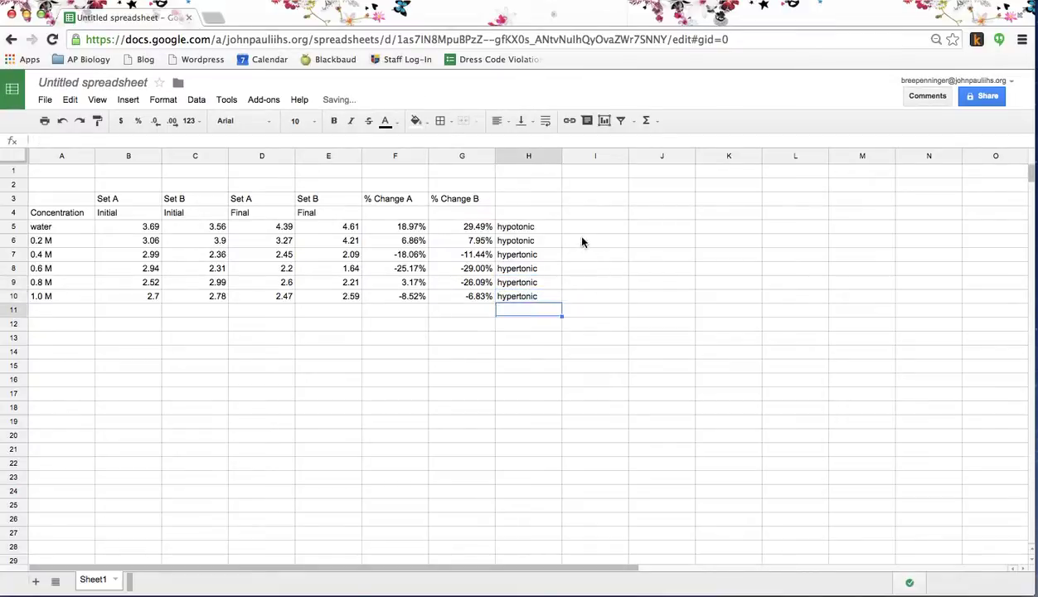
pyautogui.click(568, 241)
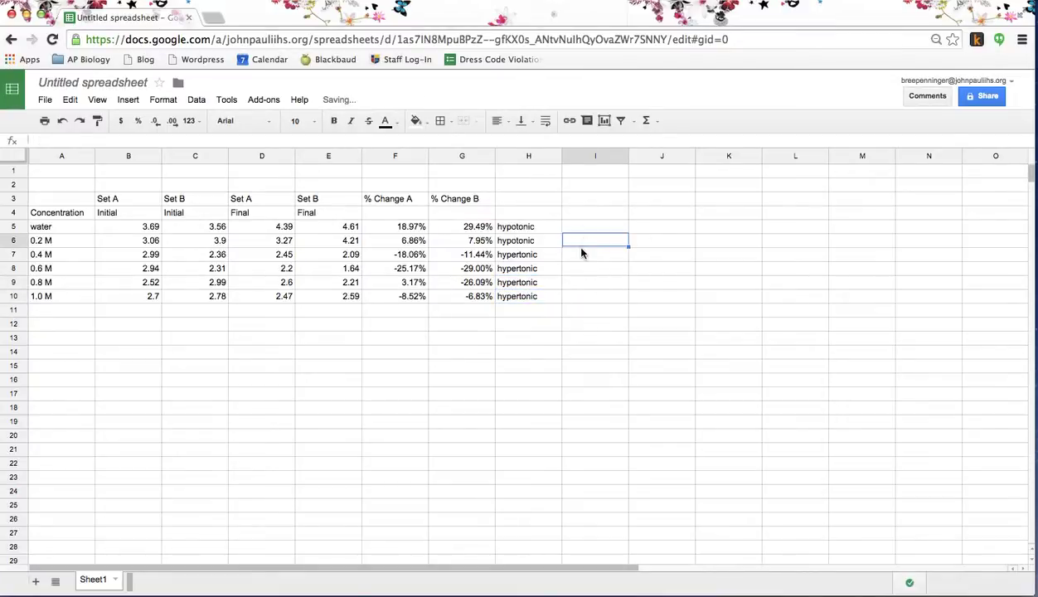
# - Compare the 0.2 M and 0.4 M % Change A and B values
pyautogui.click(384, 240)
pyautogui.click(397, 256)
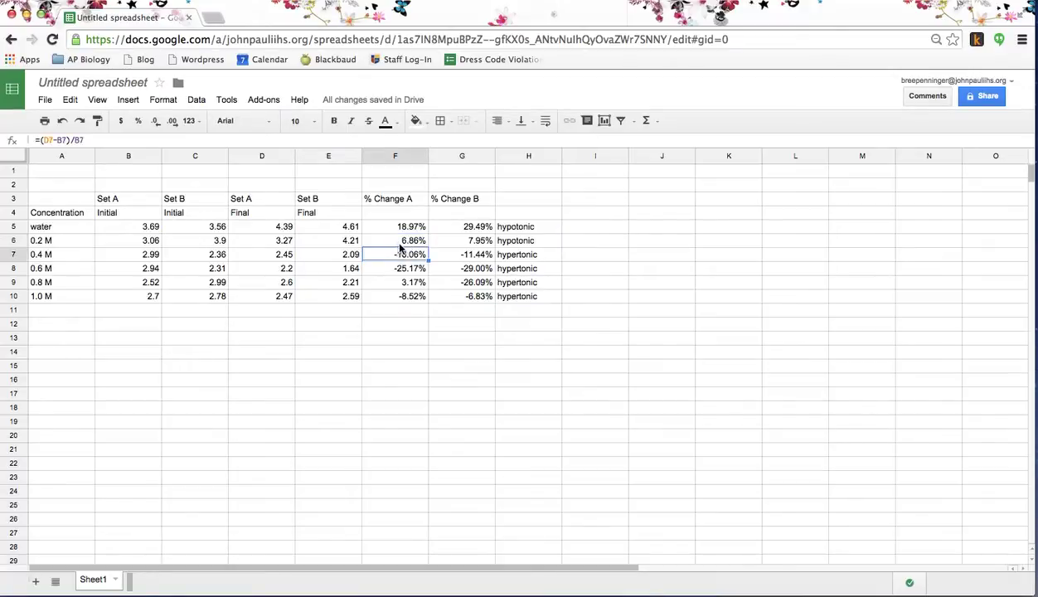
pyautogui.click(406, 239)
pyautogui.click(403, 257)
pyautogui.click(407, 242)
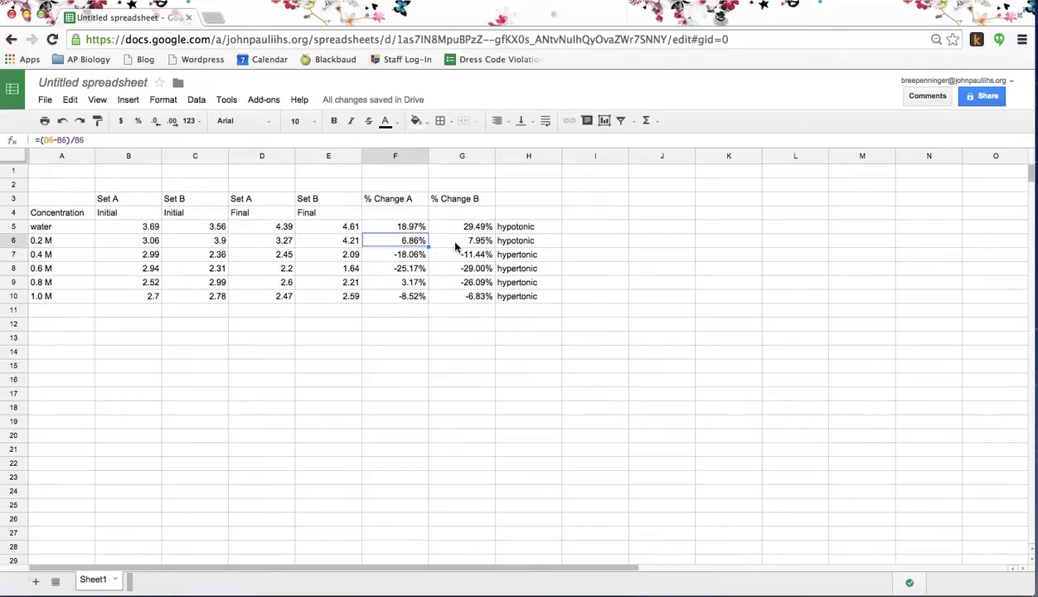
pyautogui.click(469, 242)
pyautogui.click(469, 257)
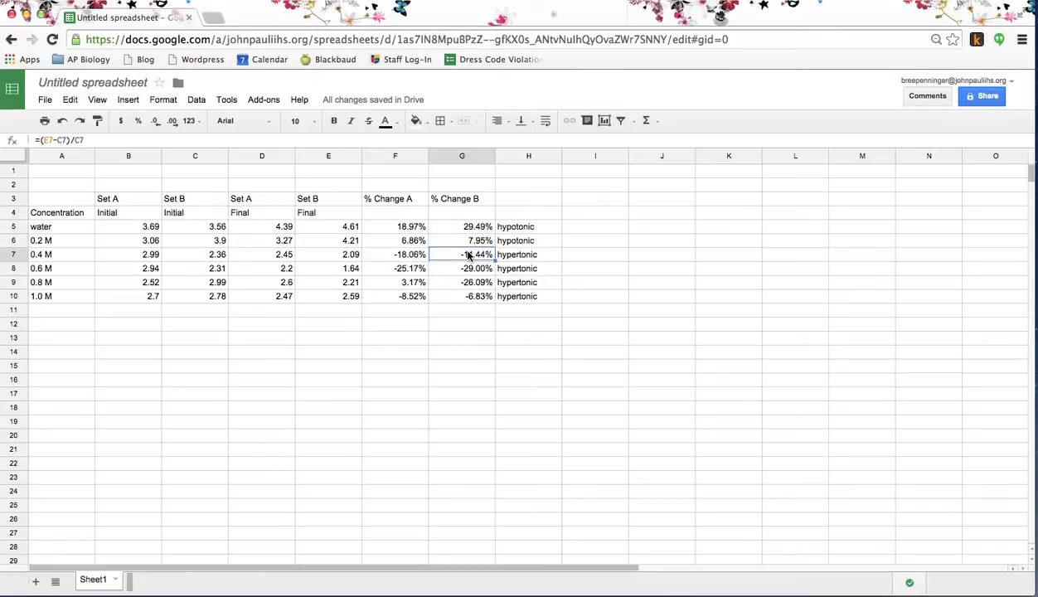
pyautogui.click(581, 241)
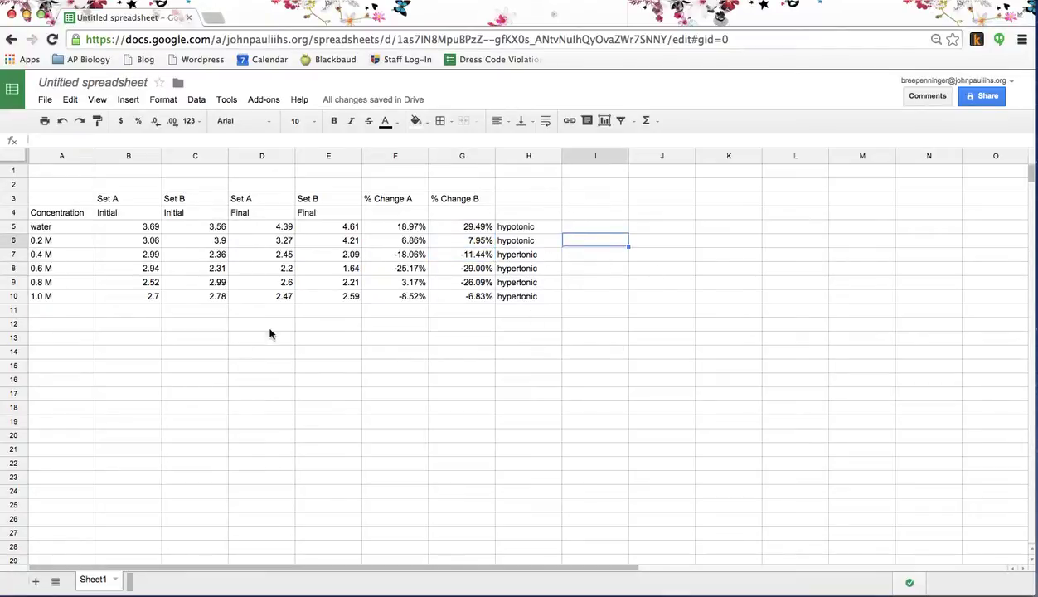
# - Type the heading 'Sucrose Concentration' in A13
pyautogui.click(101, 340)
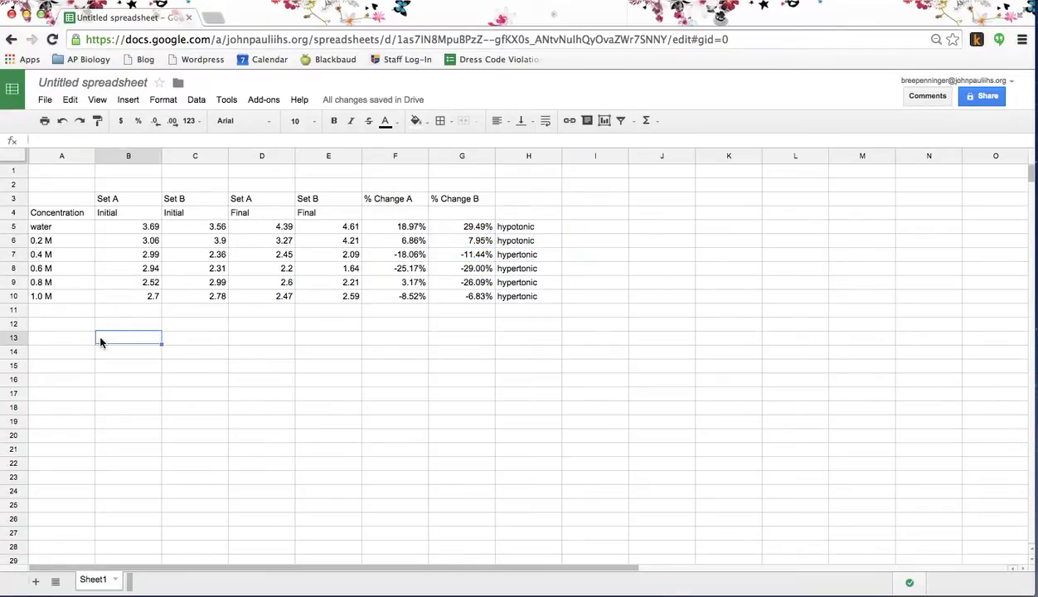
pyautogui.click(50, 334)
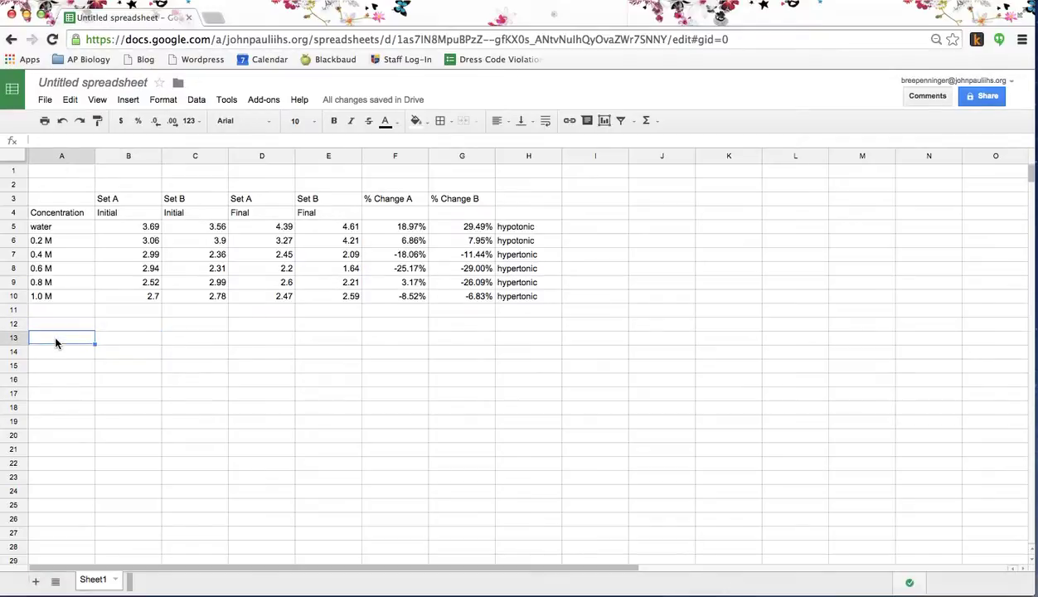
pyautogui.write('Sucrose ')
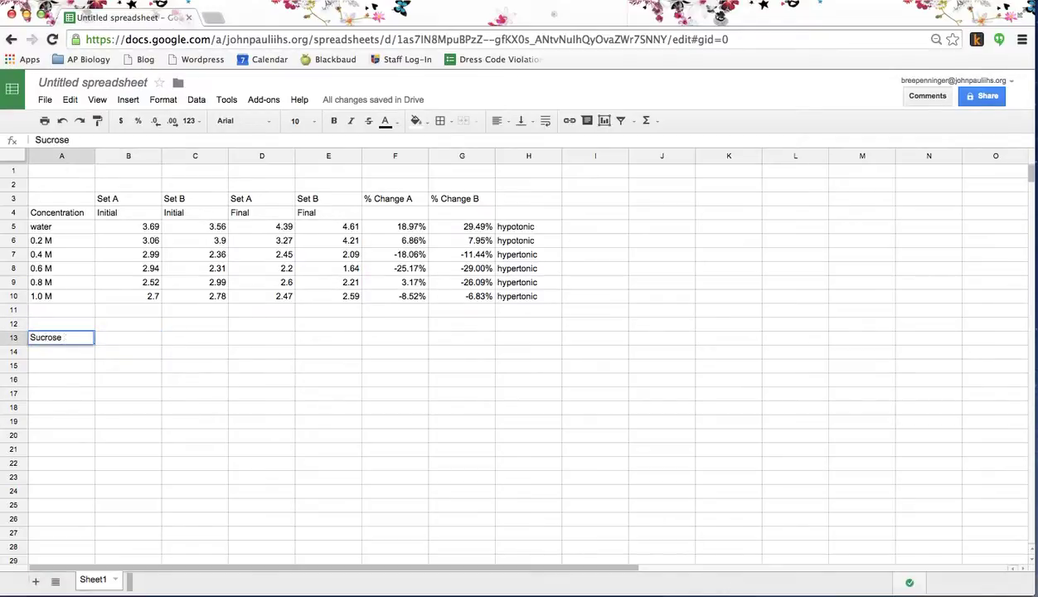
pyautogui.write('Concentration')
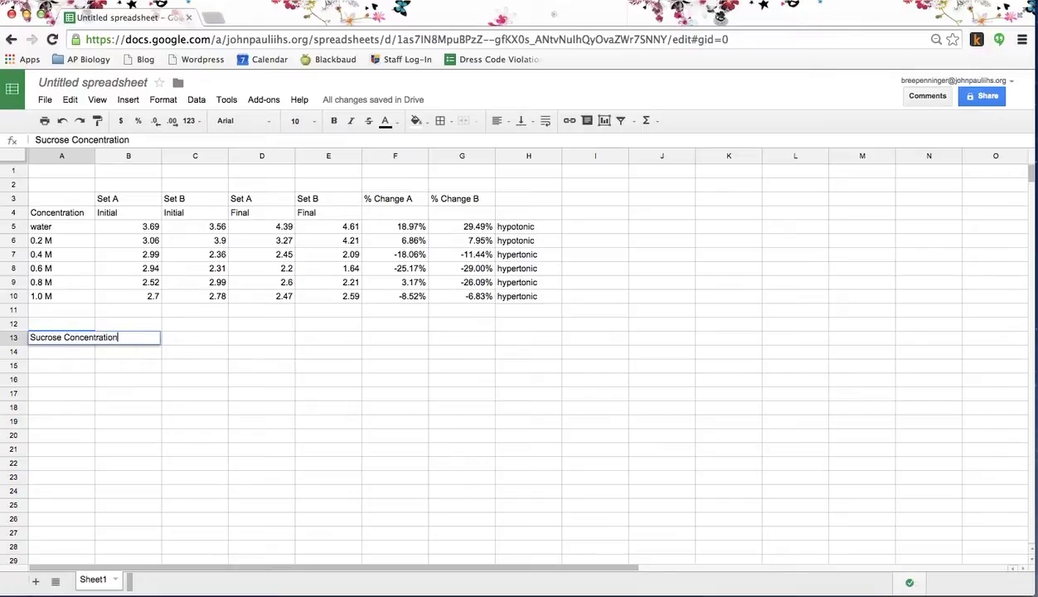
pyautogui.press('Return')
# - Enter the concentrations 0, 0.2, 0.4, 0.6, 0.8 and 1.0 in A14:A19
pyautogui.write('0')
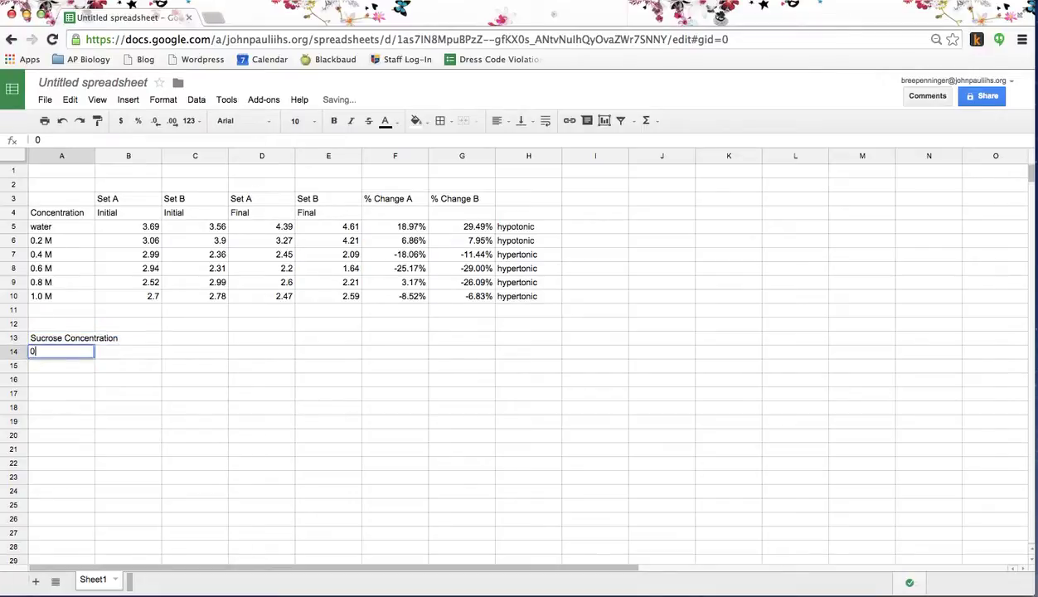
pyautogui.press('Return')
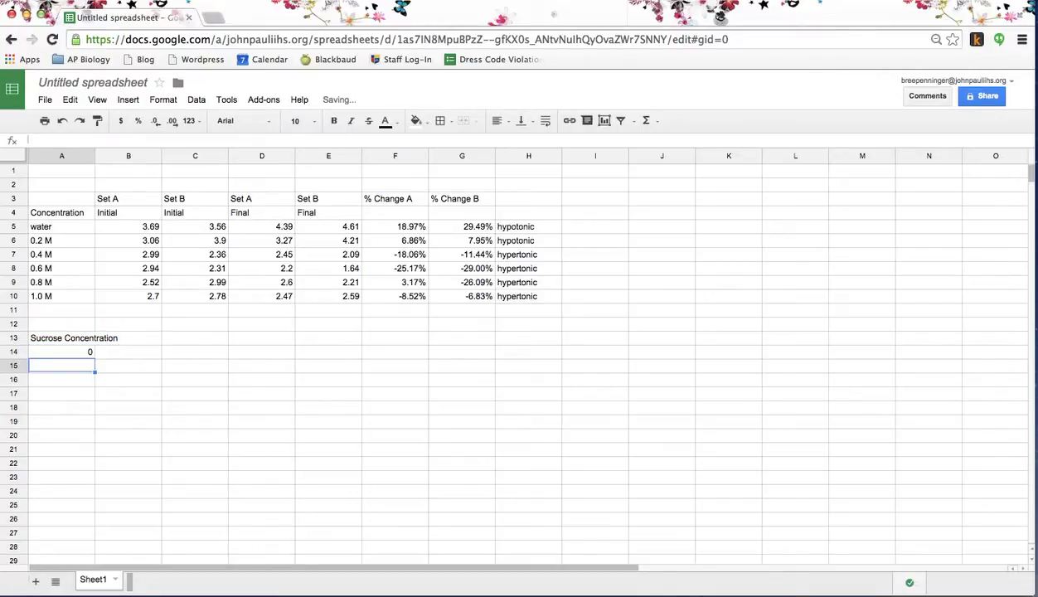
pyautogui.write('0.2')
pyautogui.press('Return')
pyautogui.write('0.4')
pyautogui.press('Return')
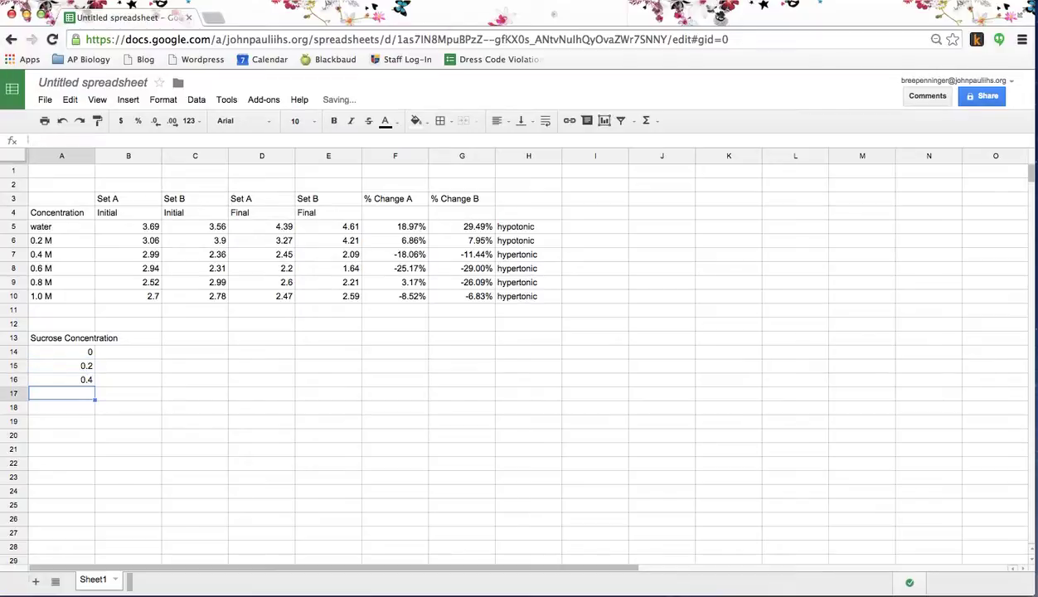
pyautogui.write('0.6')
pyautogui.press('Return')
pyautogui.write('0.8')
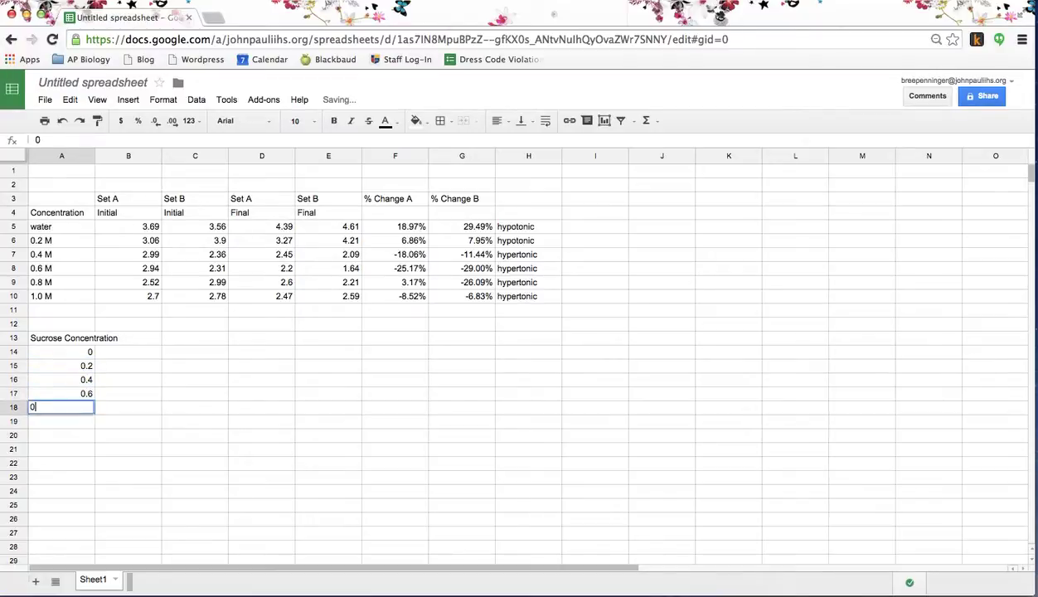
pyautogui.press('Return')
pyautogui.write('1.0')
pyautogui.press('Tab')
pyautogui.press('Up')
pyautogui.press('Up')
pyautogui.press('Up')
pyautogui.press('Up')
pyautogui.press('Up')
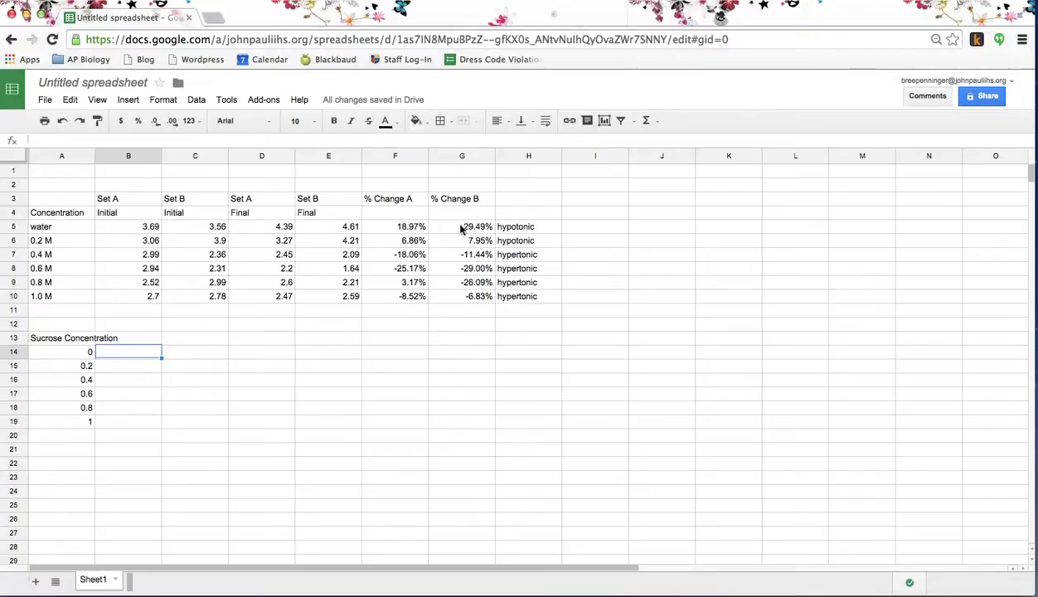
# - Enter =(F5+G5)/2 in B14 to average % Change A and B for water
pyautogui.click(416, 231)
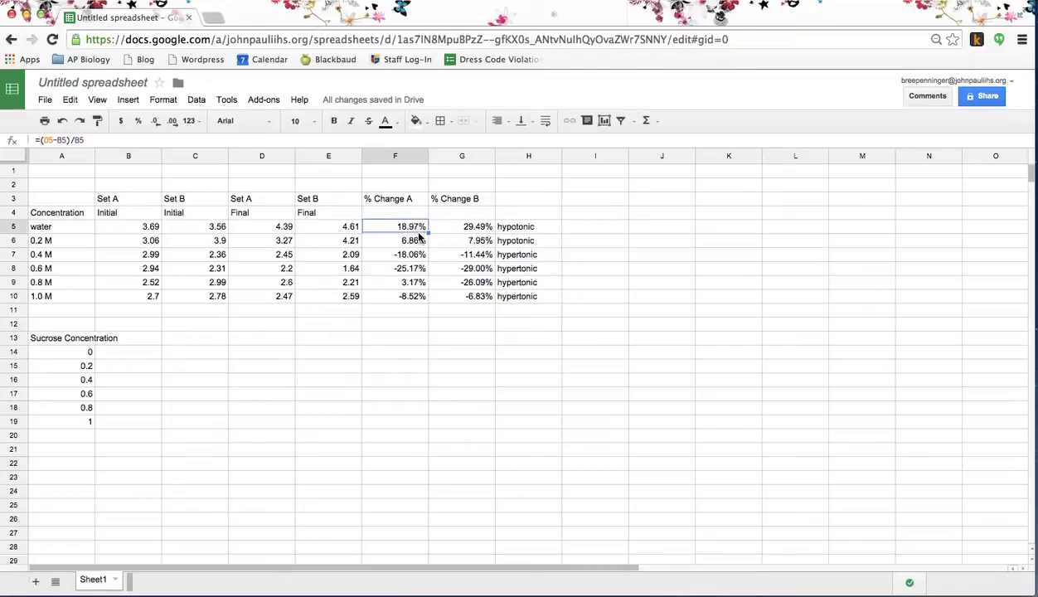
pyautogui.click(139, 352)
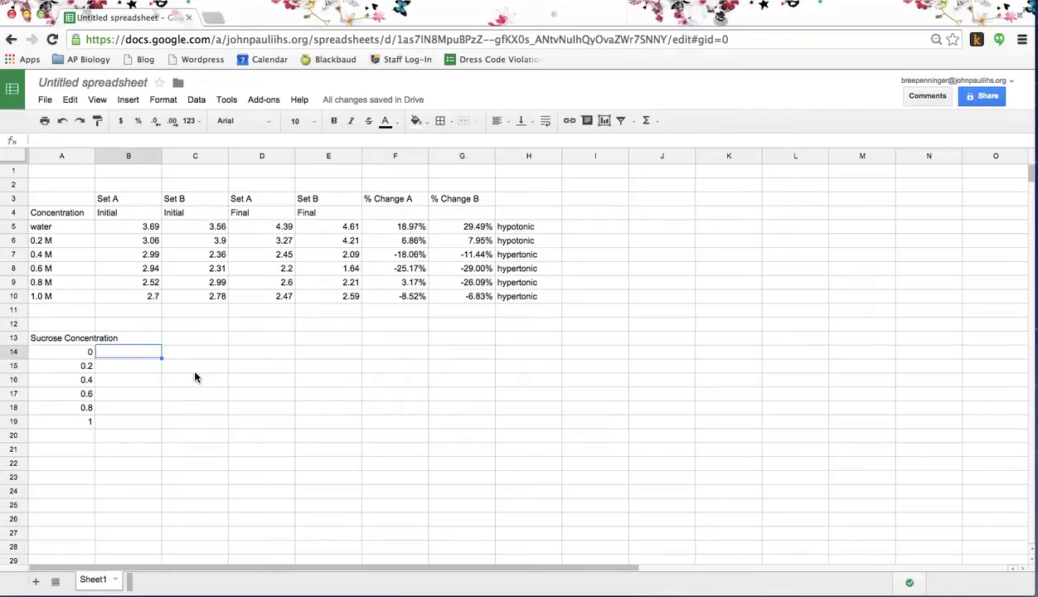
pyautogui.write('=(')
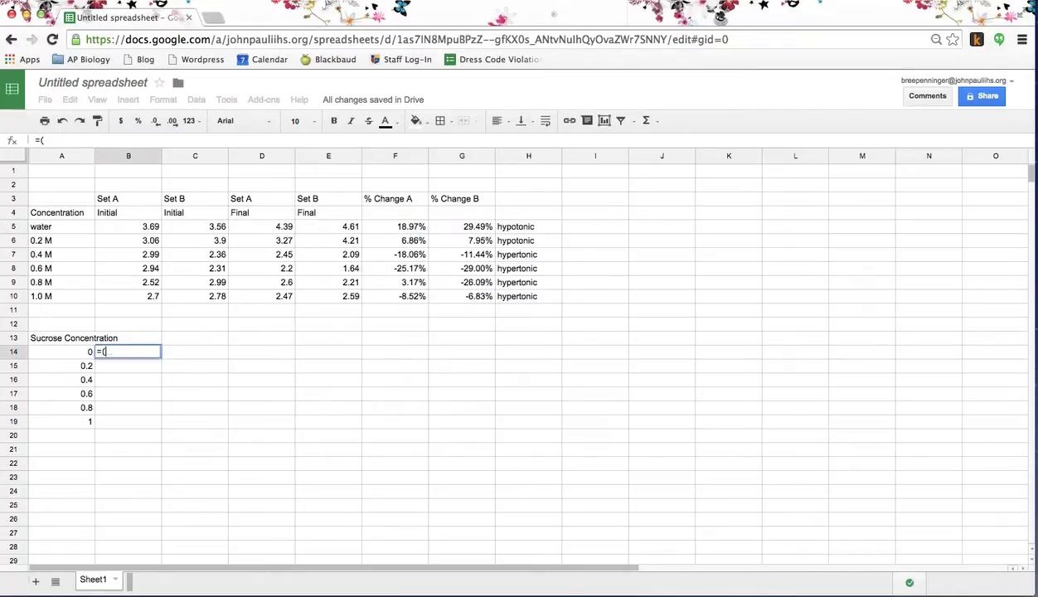
pyautogui.click(406, 229)
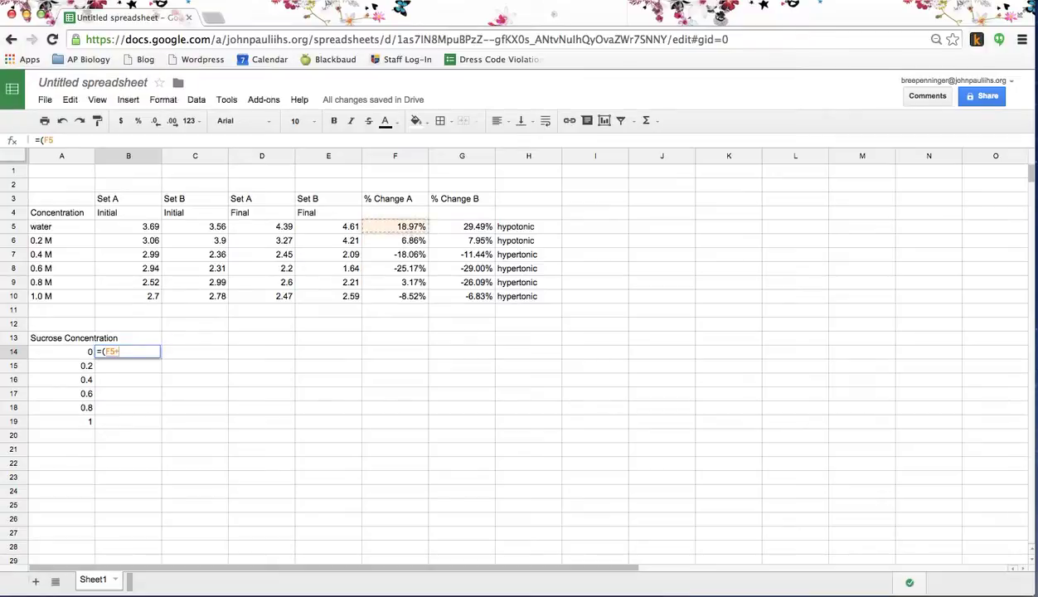
pyautogui.write('+')
pyautogui.click(454, 230)
pyautogui.write(')/2')
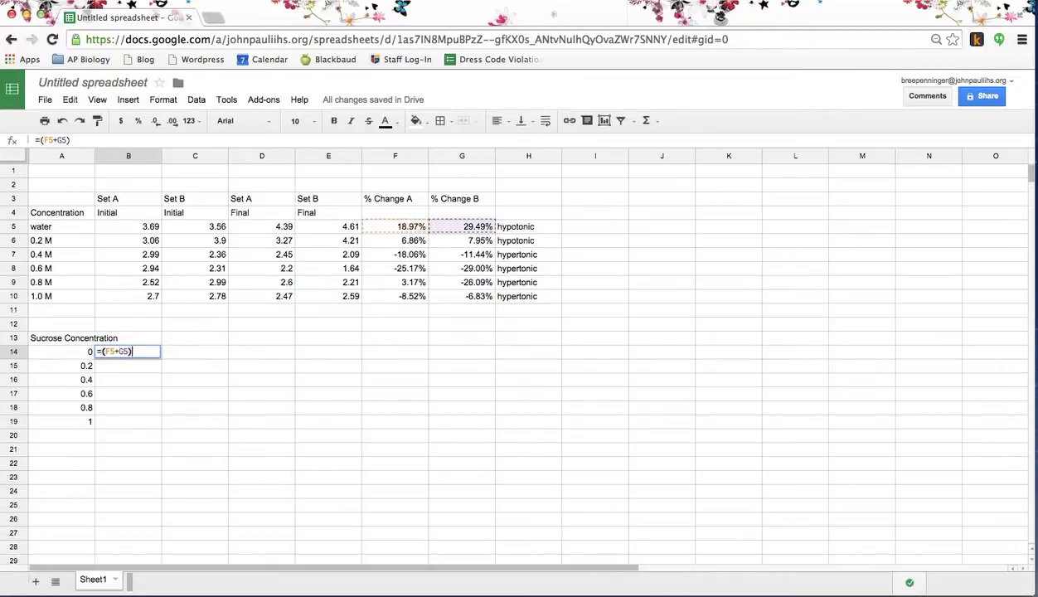
pyautogui.press('Return')
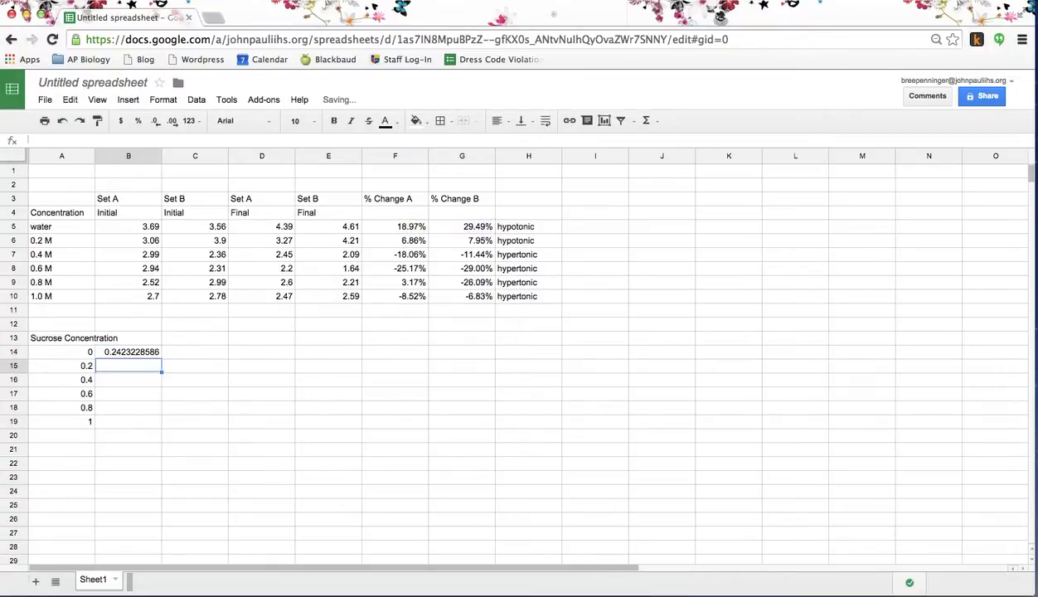
# - Copy the average formula down into B15:B19 for concentrations 0.2 through 1
pyautogui.click(128, 351)
pyautogui.hotkey('ctrl', 'c')
pyautogui.press('Down')
pyautogui.hotkey('ctrl', 'v')
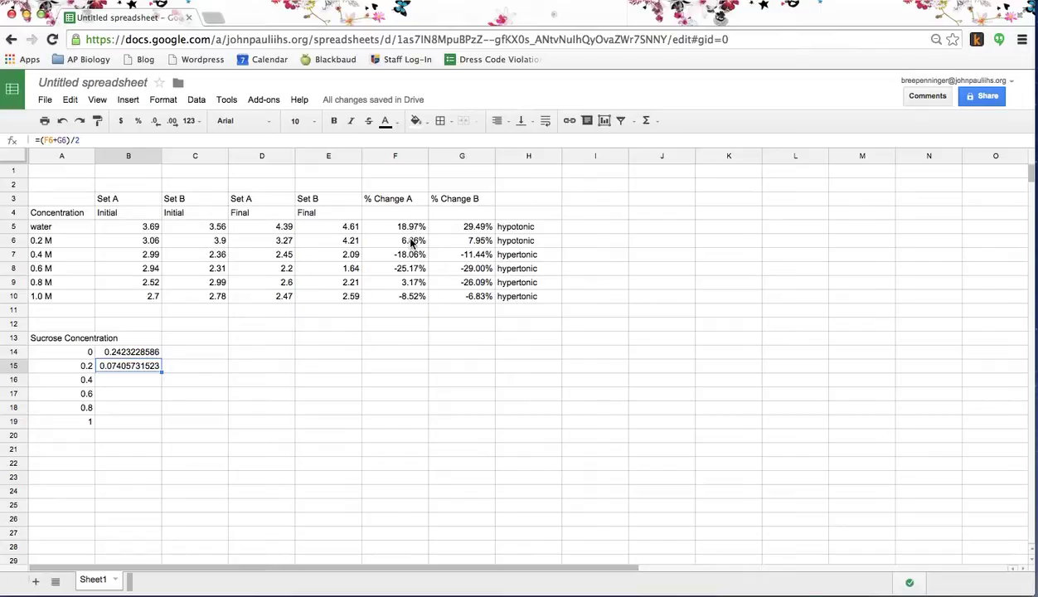
pyautogui.click(161, 379)
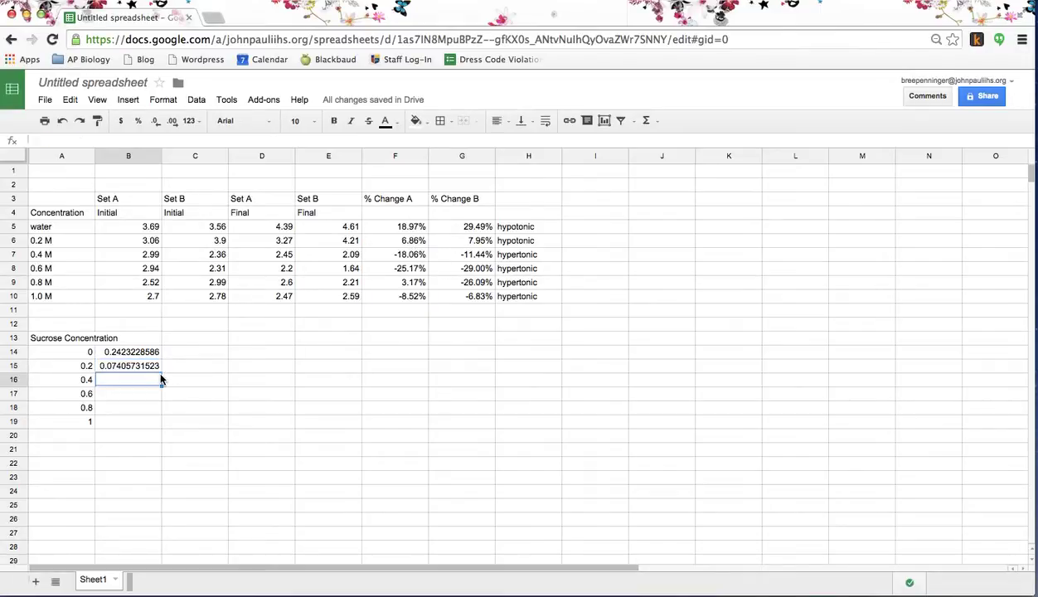
pyautogui.hotkey('ctrl', 'v')
pyautogui.press('Down')
pyautogui.hotkey('ctrl', 'v')
pyautogui.press('Down')
pyautogui.hotkey('ctrl', 'v')
pyautogui.press('Down')
pyautogui.hotkey('ctrl', 'v')
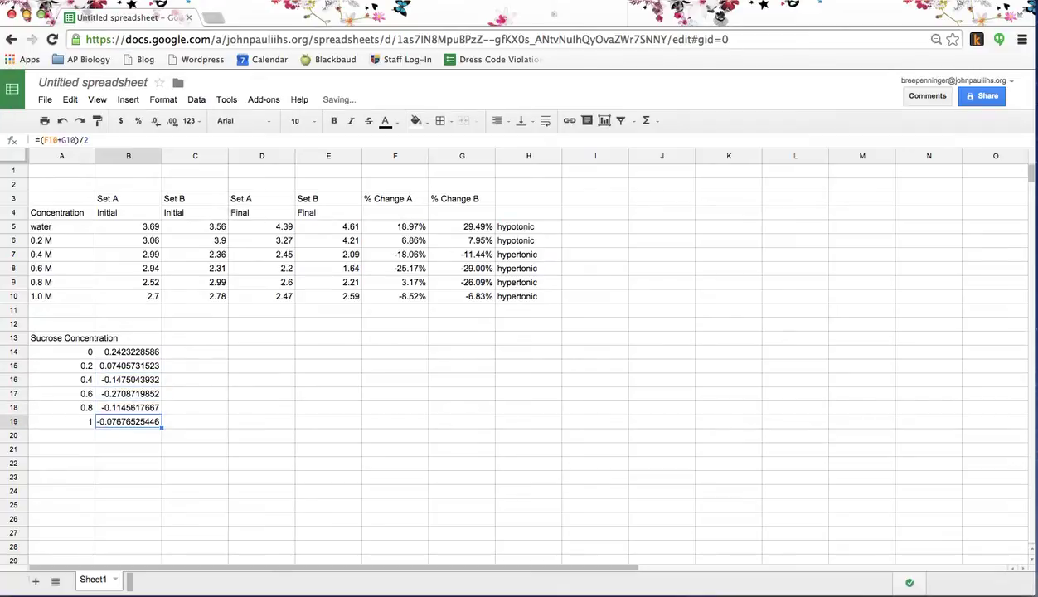
pyautogui.press('Down')
# - Format the averages in B14:B19 as percentages
pyautogui.click(135, 351)
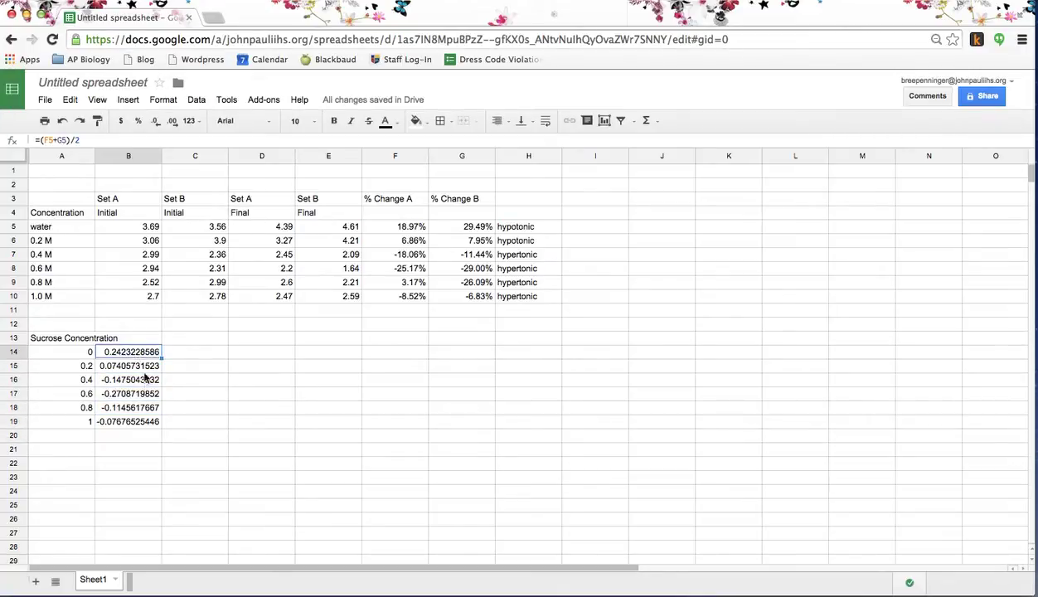
pyautogui.moveTo(137, 423); pyautogui.dragTo(136, 351)
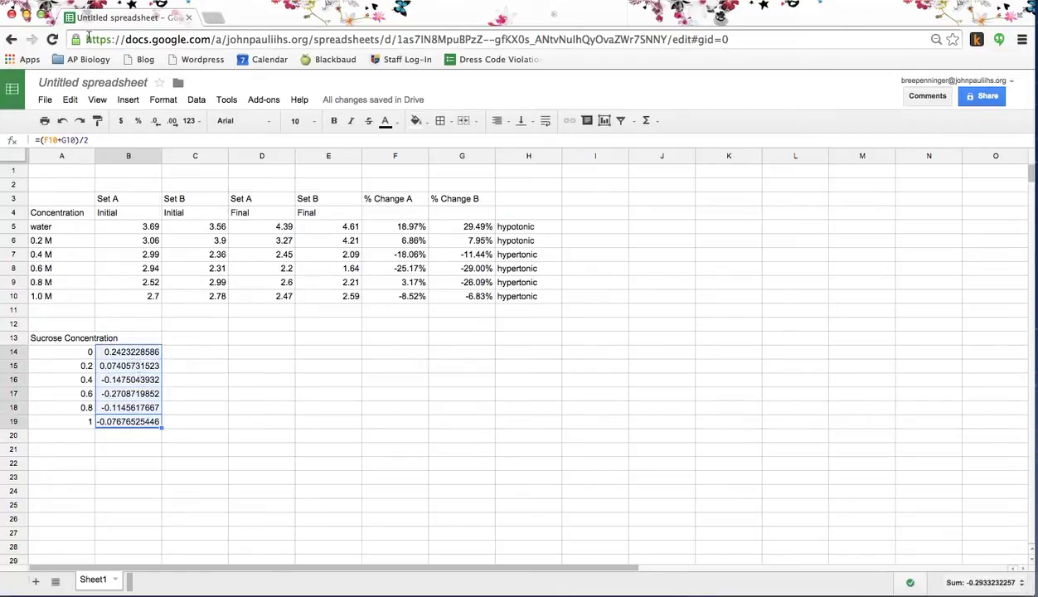
pyautogui.click(157, 98)
pyautogui.moveTo(183, 122)
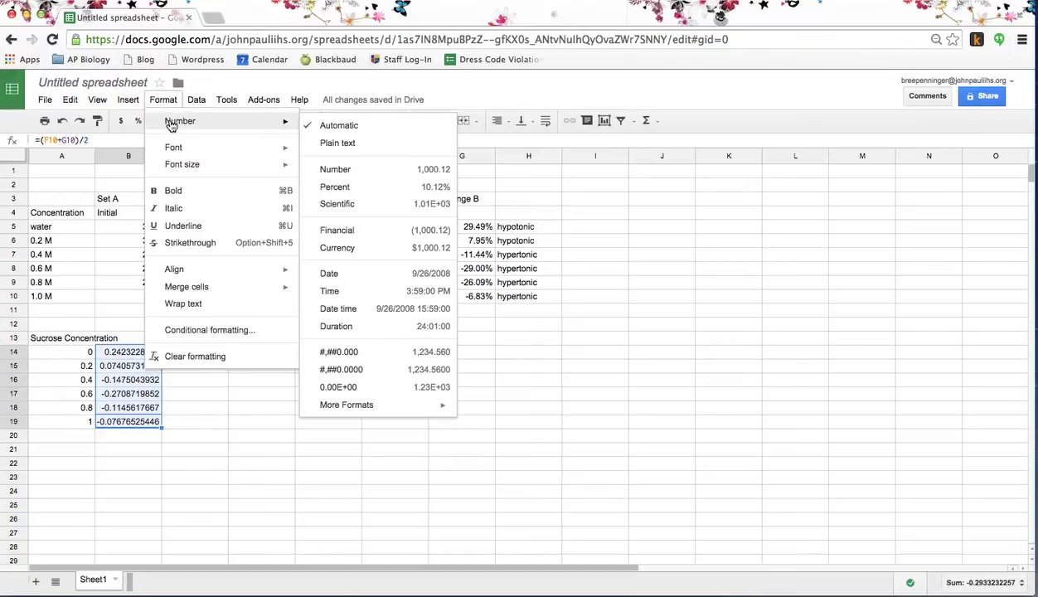
pyautogui.click(332, 194)
pyautogui.click(199, 448)
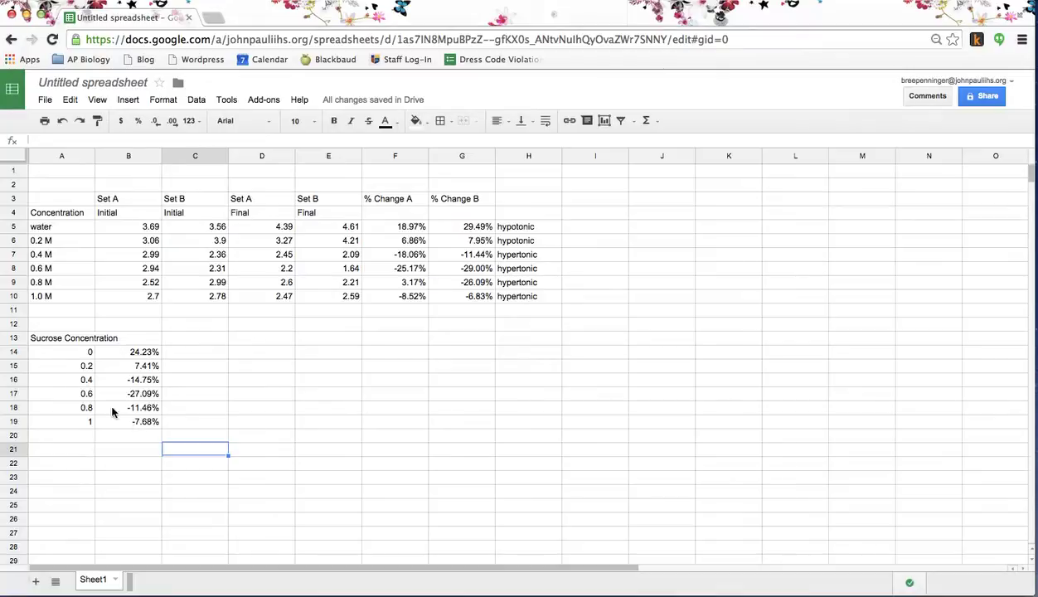
# - Enter the heading '% change' in B13
pyautogui.click(140, 340)
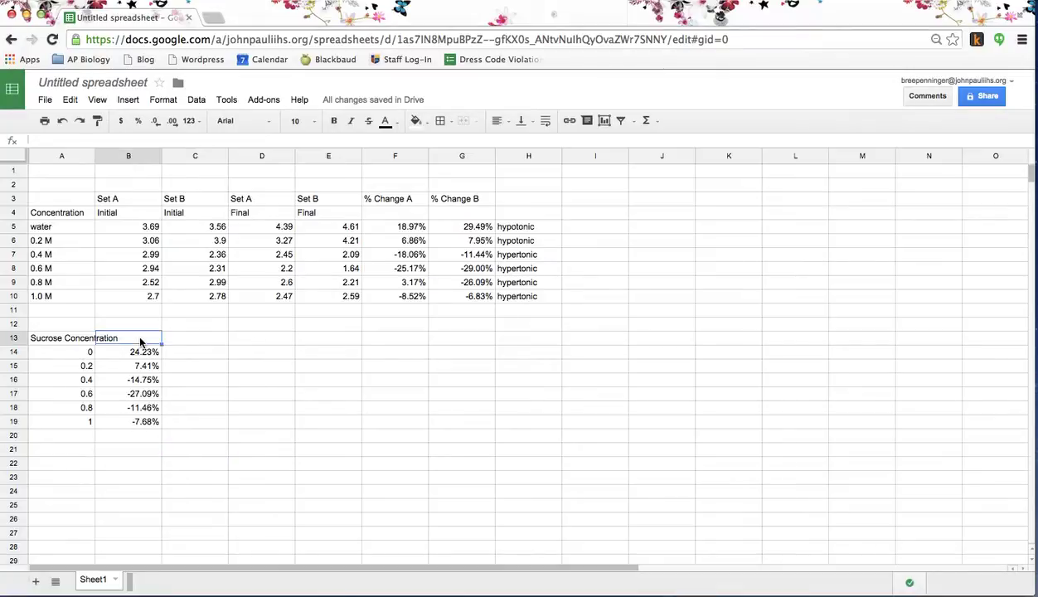
pyautogui.write('% change')
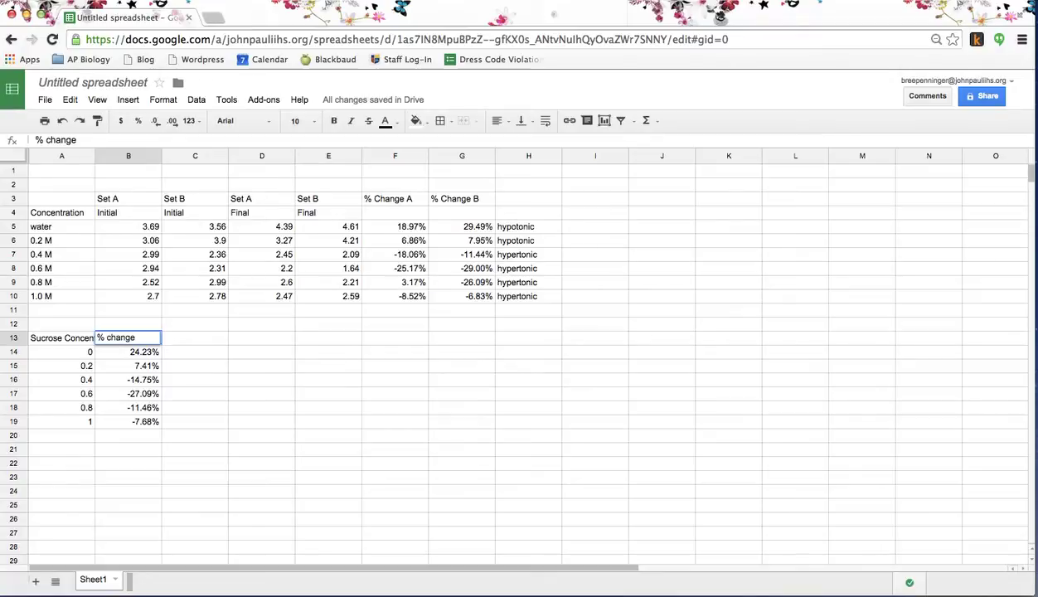
pyautogui.press('Return')
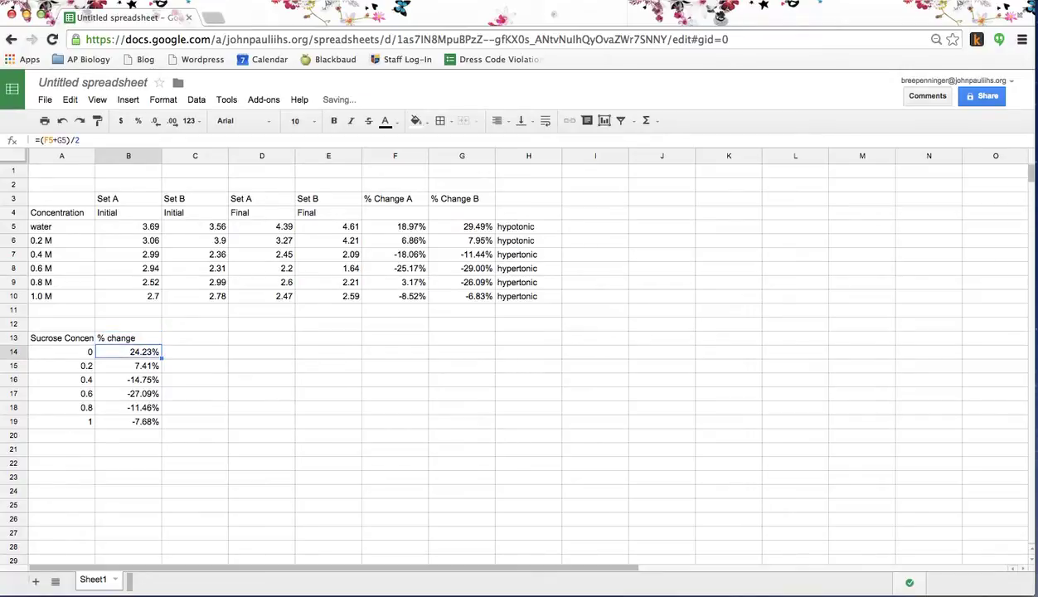
pyautogui.press('Left')
pyautogui.press('Up')
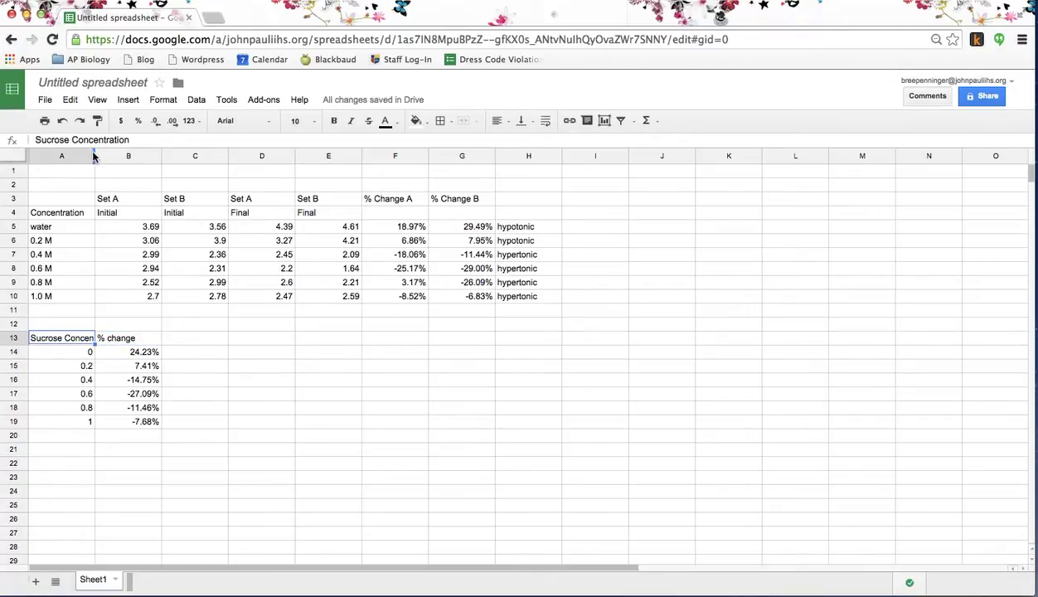
# - Widen column A so 'Sucrose Concentration' shows in full
pyautogui.click(98, 307)
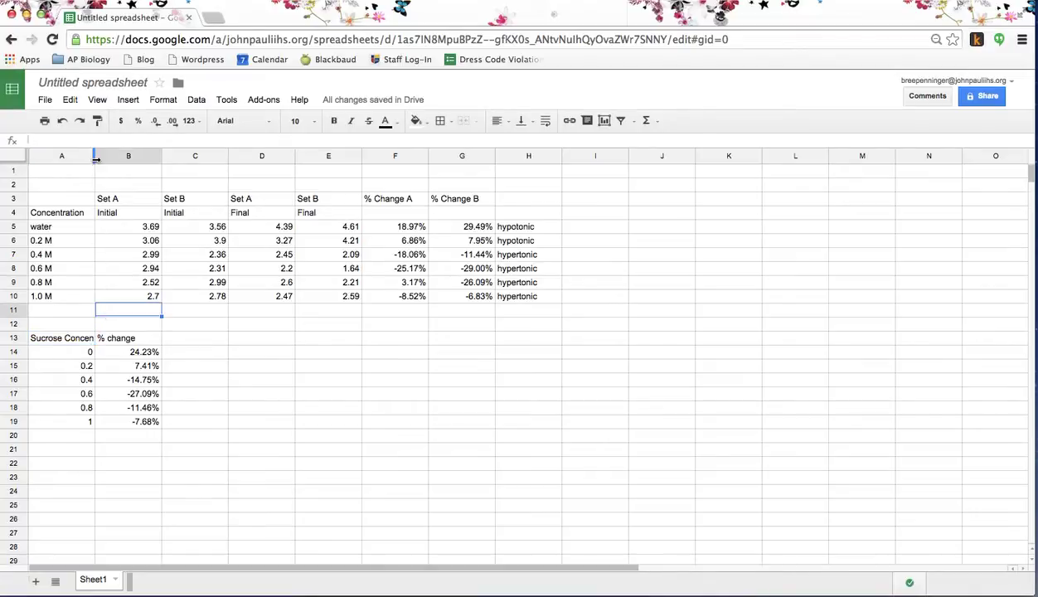
pyautogui.moveTo(96, 161); pyautogui.dragTo(128, 159)
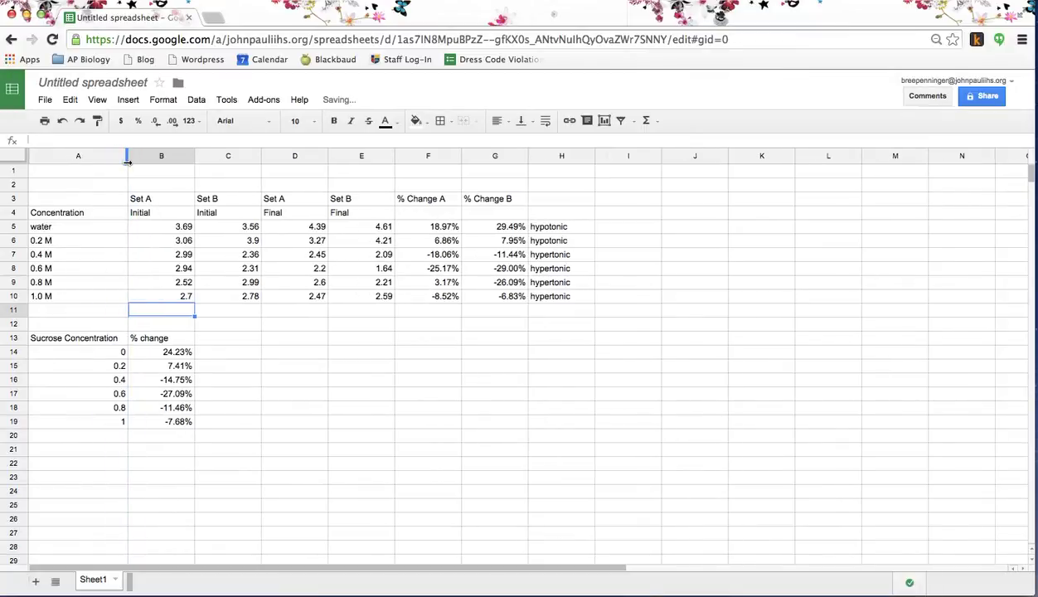
pyautogui.click(201, 419)
pyautogui.moveTo(105, 337); pyautogui.dragTo(166, 426)
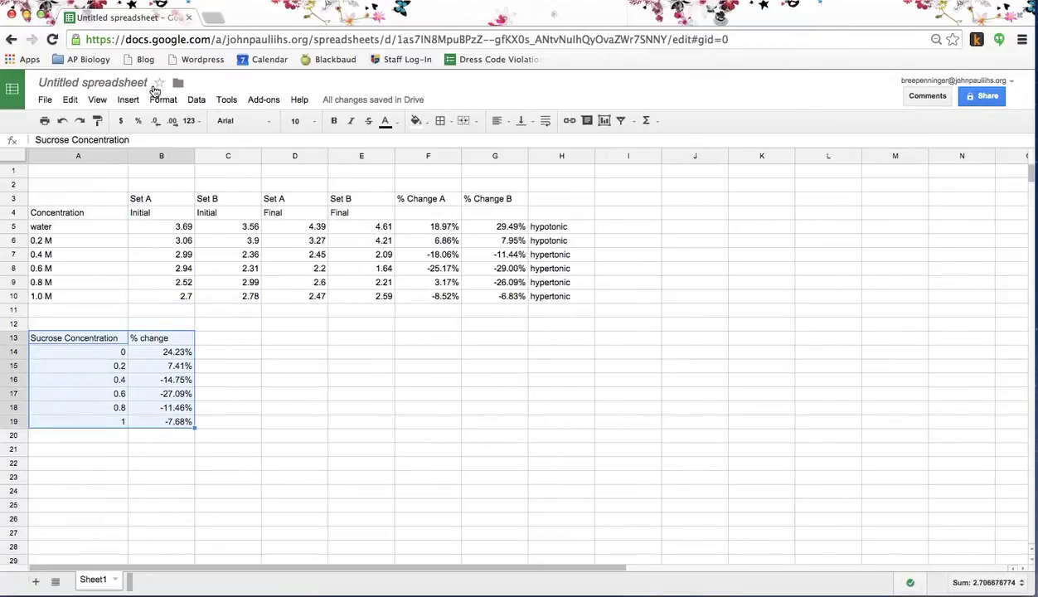
# - Insert a chart of A13:B19 as a basic Scatter chart
pyautogui.click(127, 100)
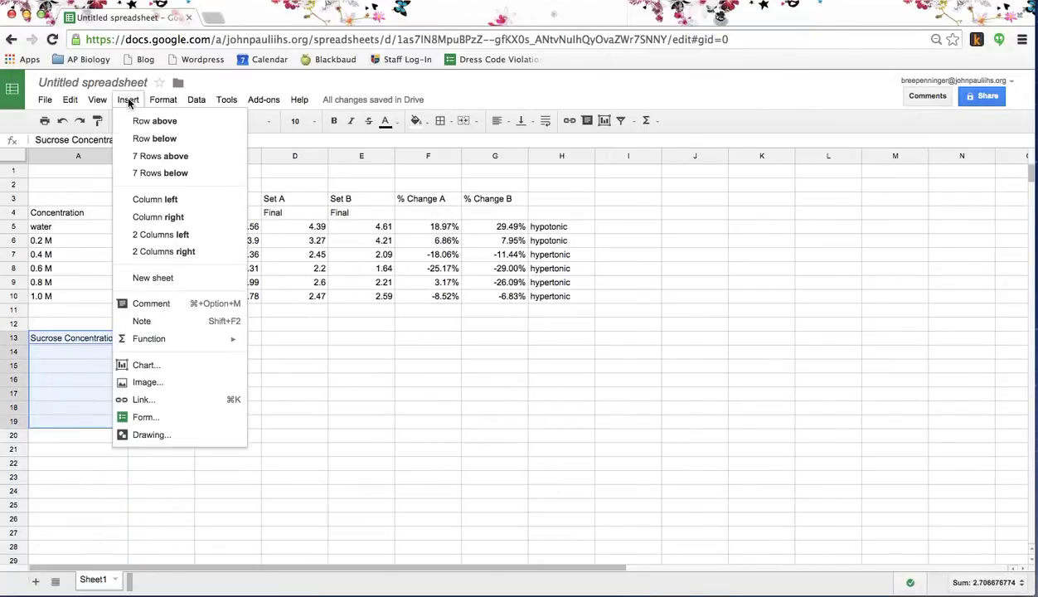
pyautogui.click(164, 367)
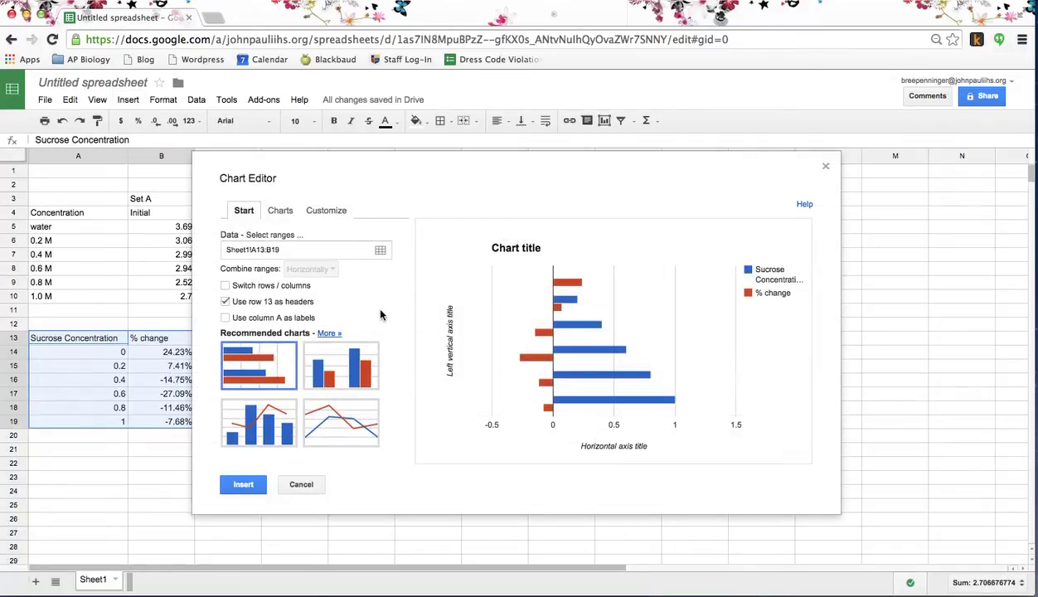
pyautogui.click(330, 334)
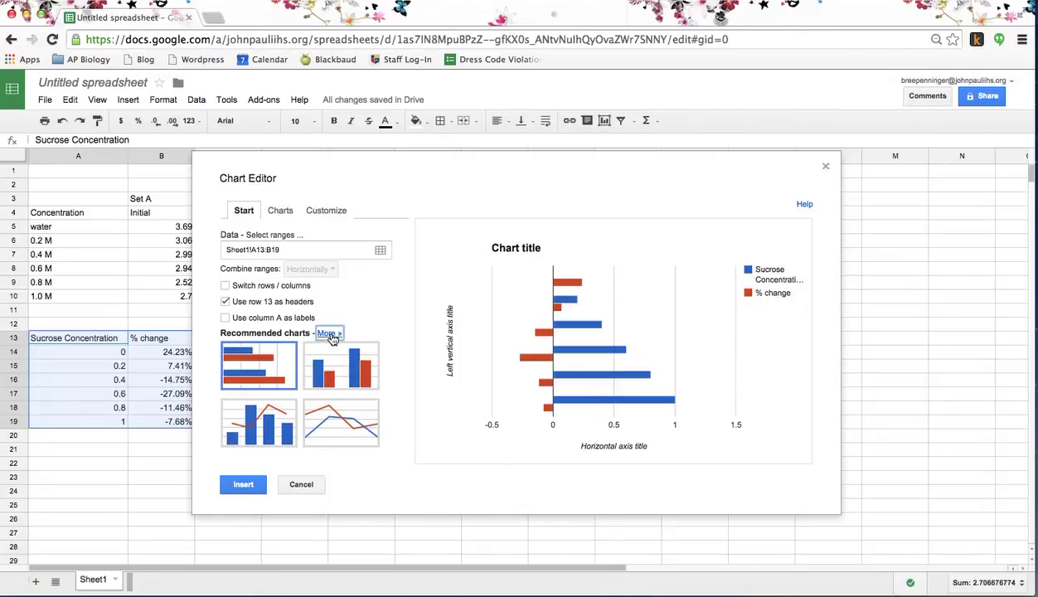
pyautogui.click(242, 211)
pyautogui.click(282, 213)
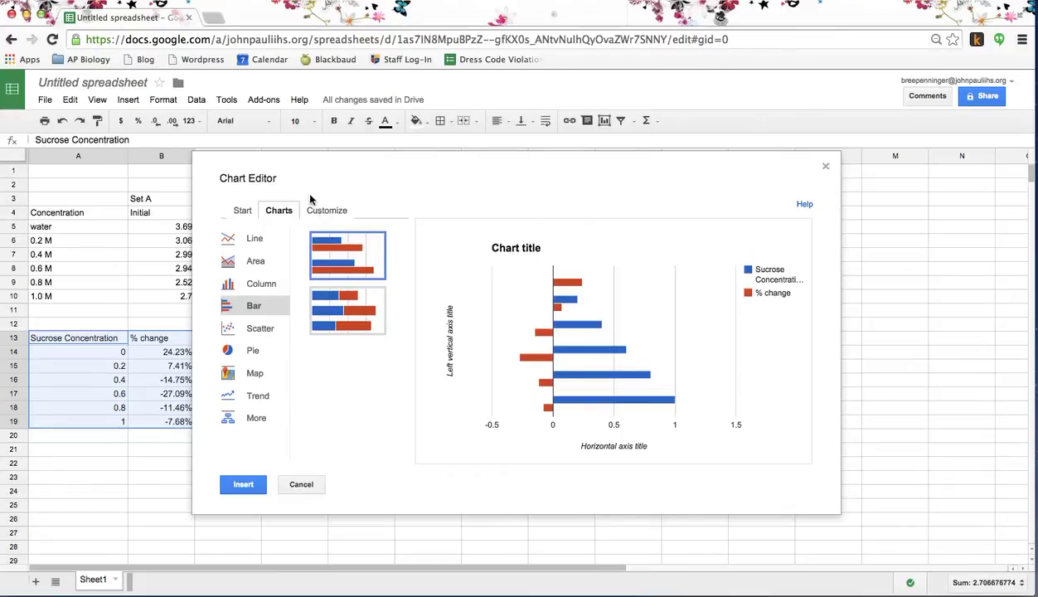
pyautogui.click(253, 330)
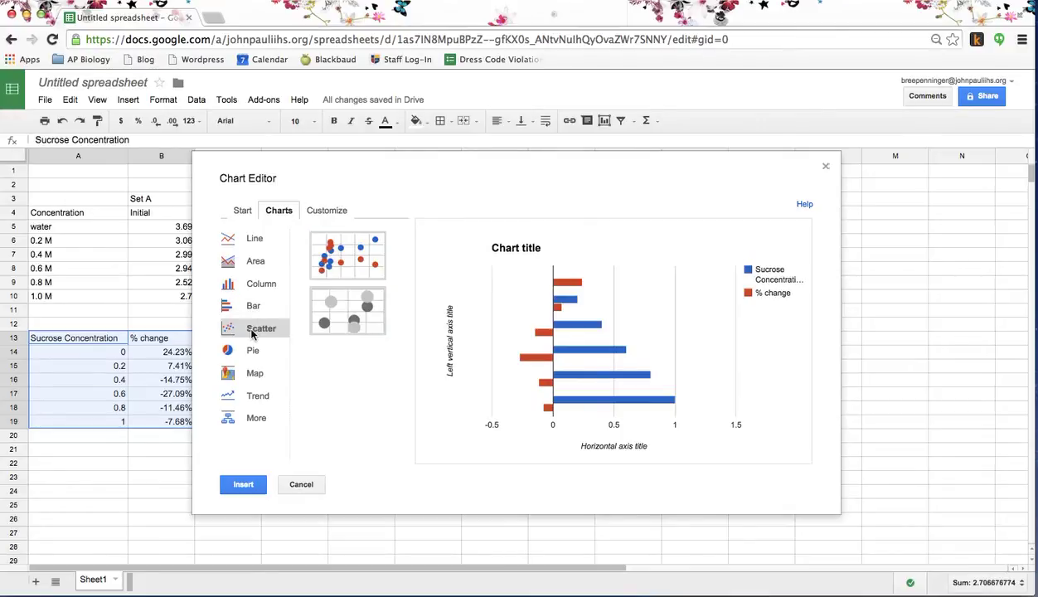
pyautogui.click(347, 247)
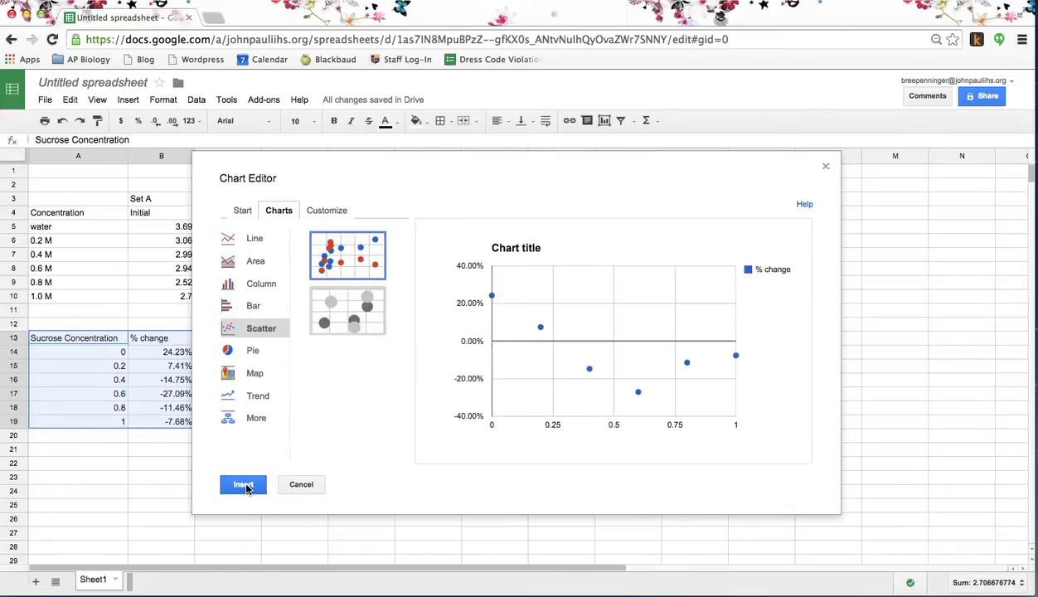
pyautogui.click(243, 485)
pyautogui.scroll(-3, 864, 339)
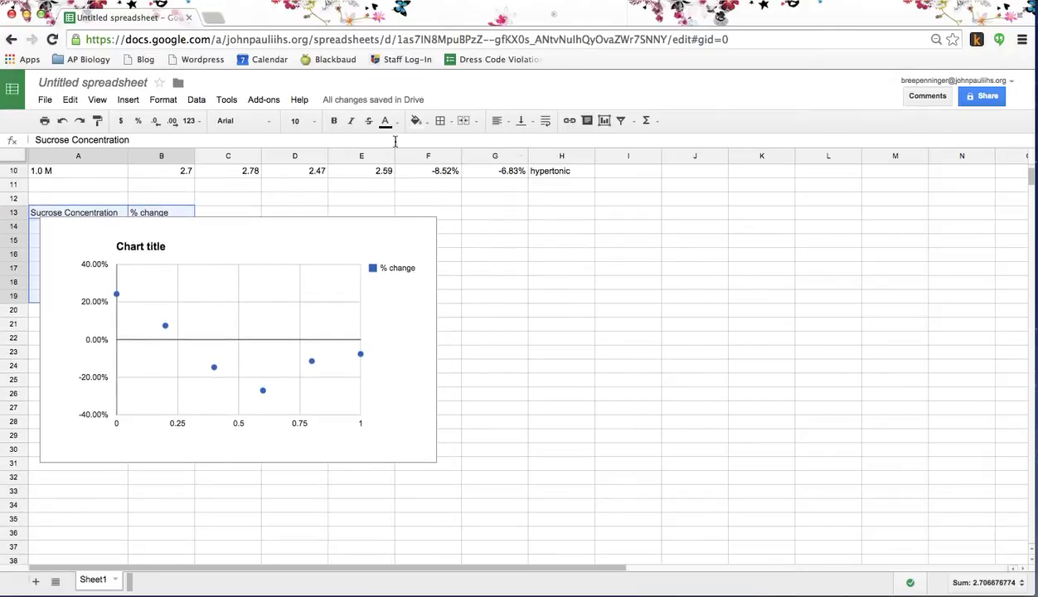
# - Move the scatter chart right of the summary table and open Advanced edit
pyautogui.click(359, 212)
pyautogui.moveTo(359, 212); pyautogui.dragTo(547, 213)
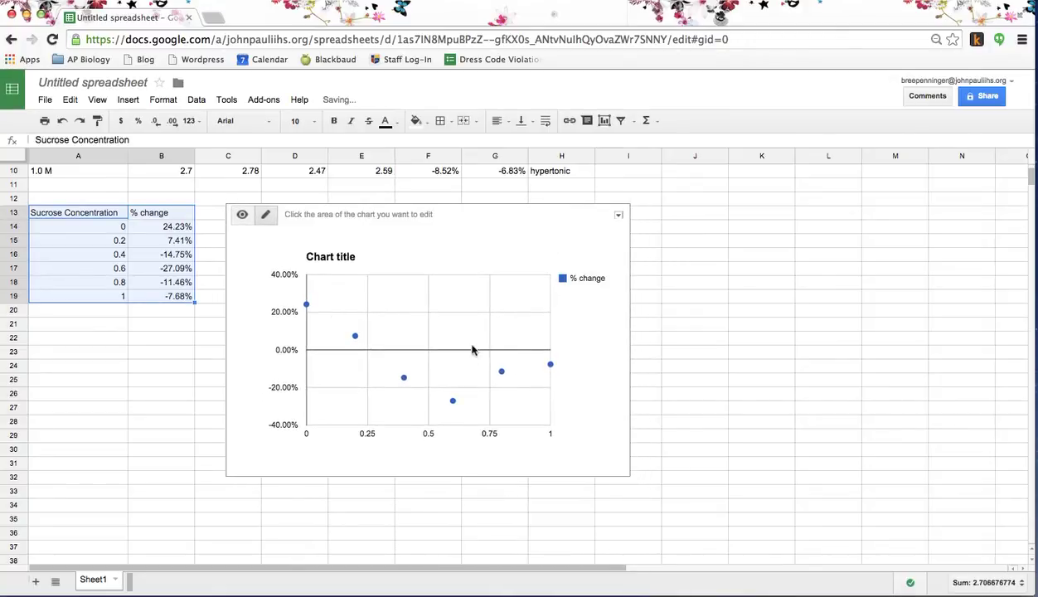
pyautogui.click(619, 216)
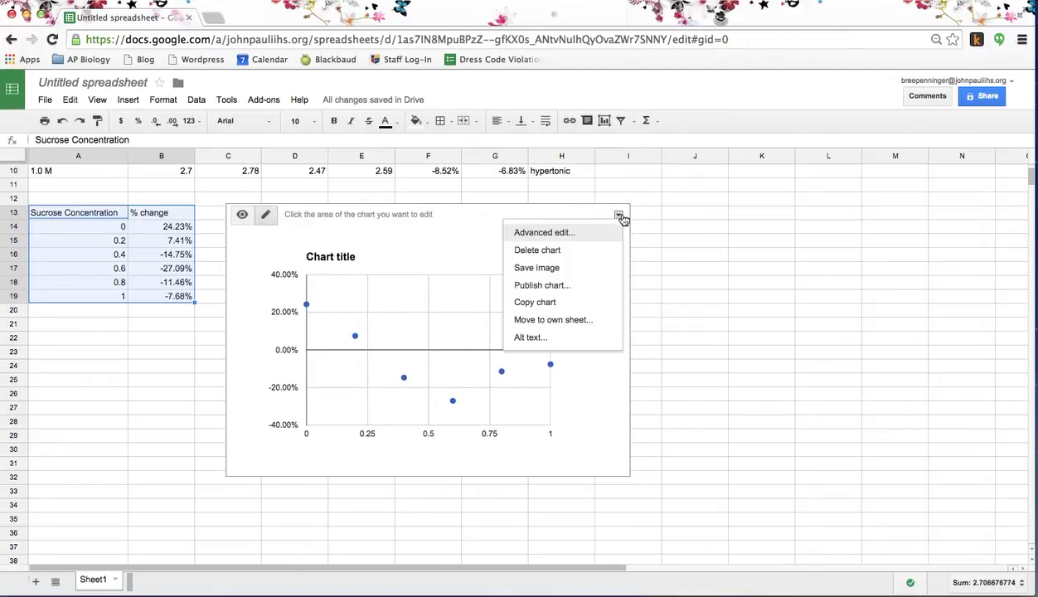
pyautogui.click(569, 236)
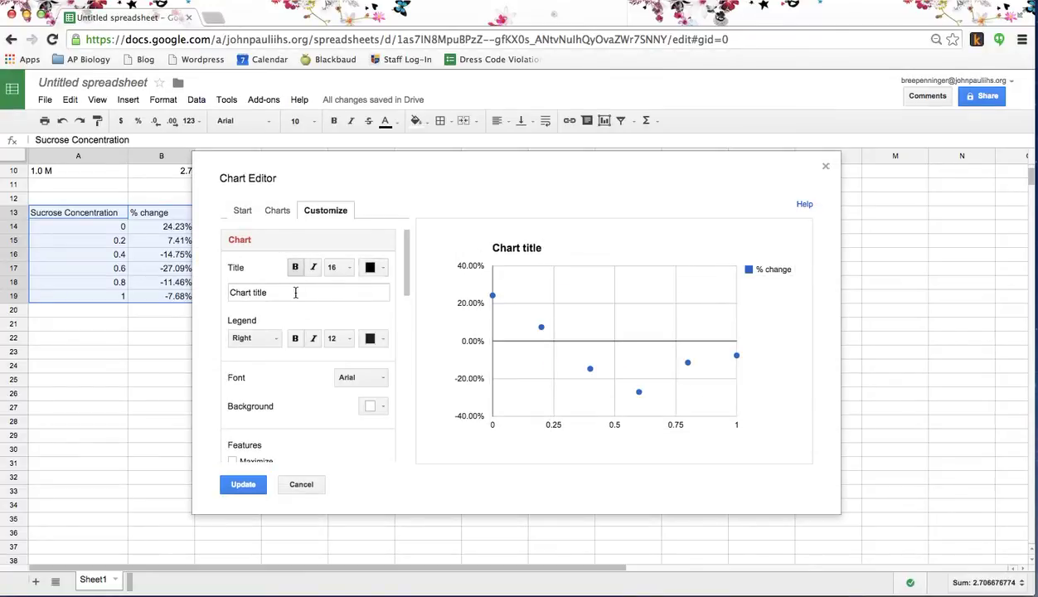
# - Replace 'Chart title' with 'Percent Change in mass of potato cores in varying solutions of sucrose'
pyautogui.moveTo(295, 293); pyautogui.dragTo(221, 293)
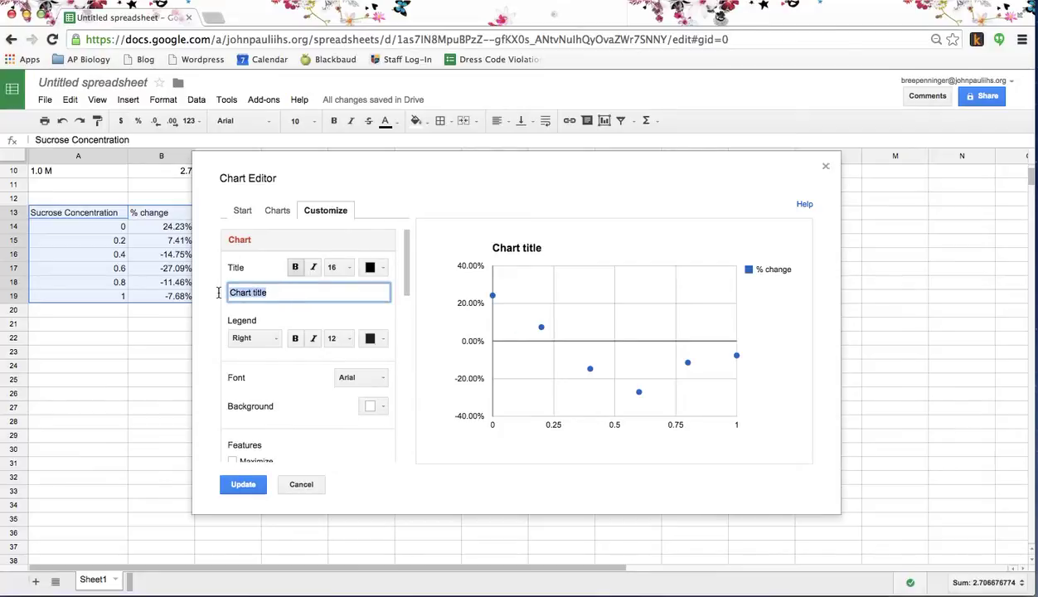
pyautogui.write('Percent Change in ')
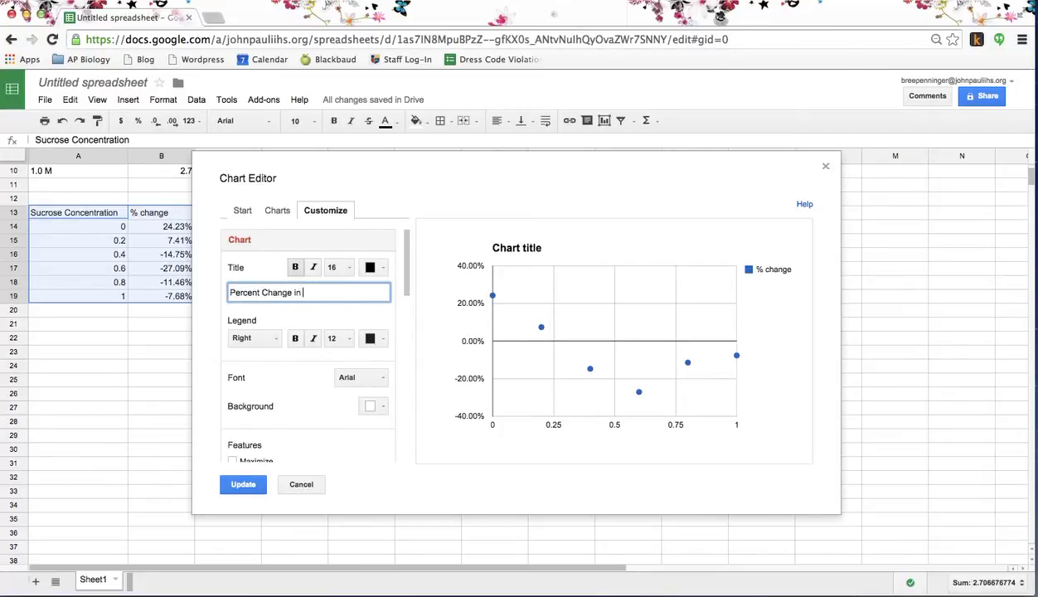
pyautogui.write('mass of potato cores in varying')
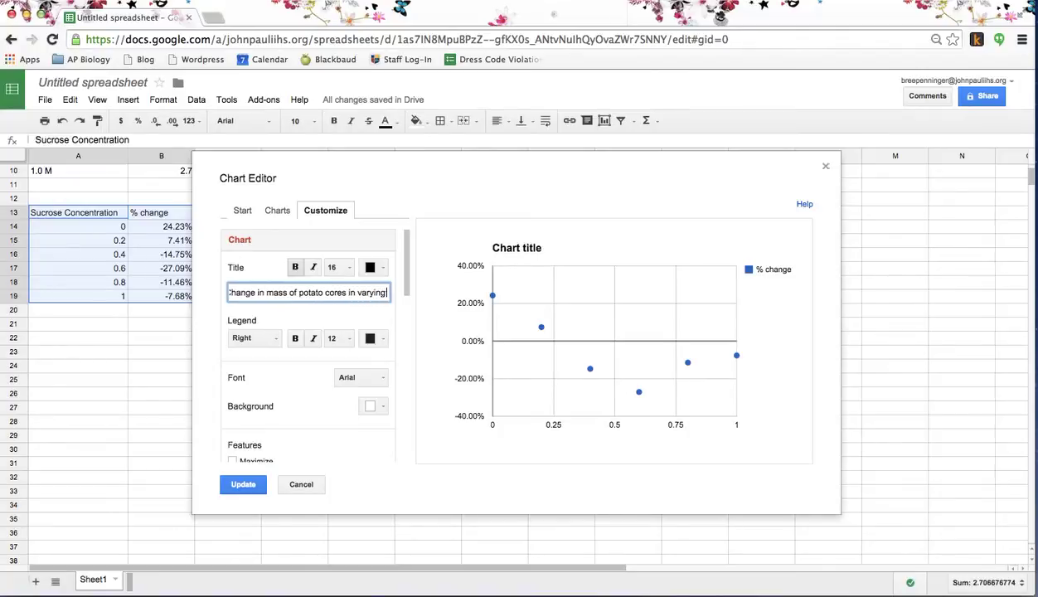
pyautogui.write(' solutions of surc')
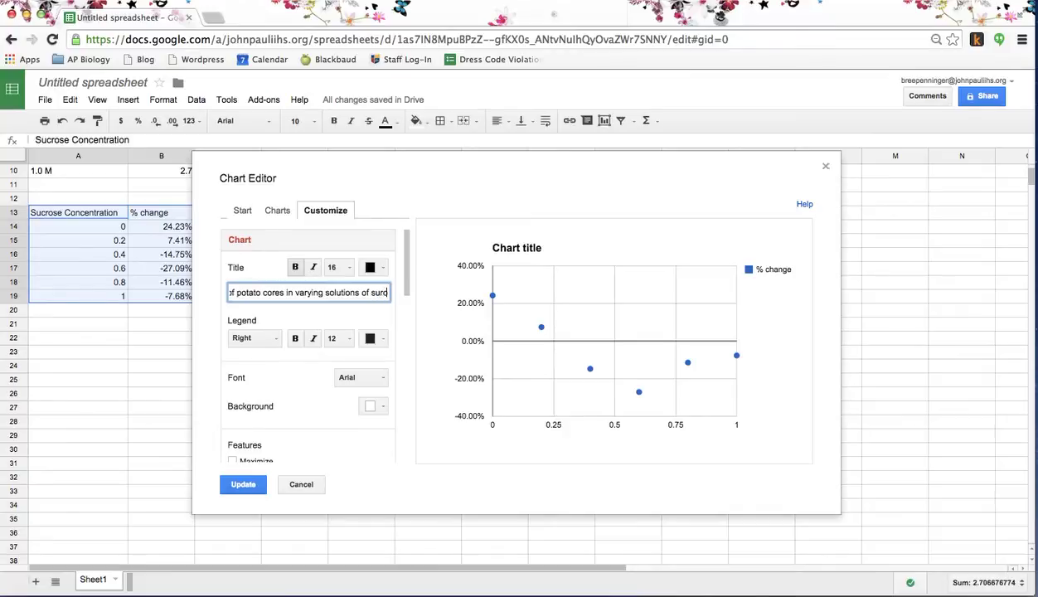
pyautogui.press('BackSpace')
pyautogui.write('ose')
pyautogui.press('Left')
pyautogui.press('Left')
pyautogui.press('Left')
pyautogui.press('Left')
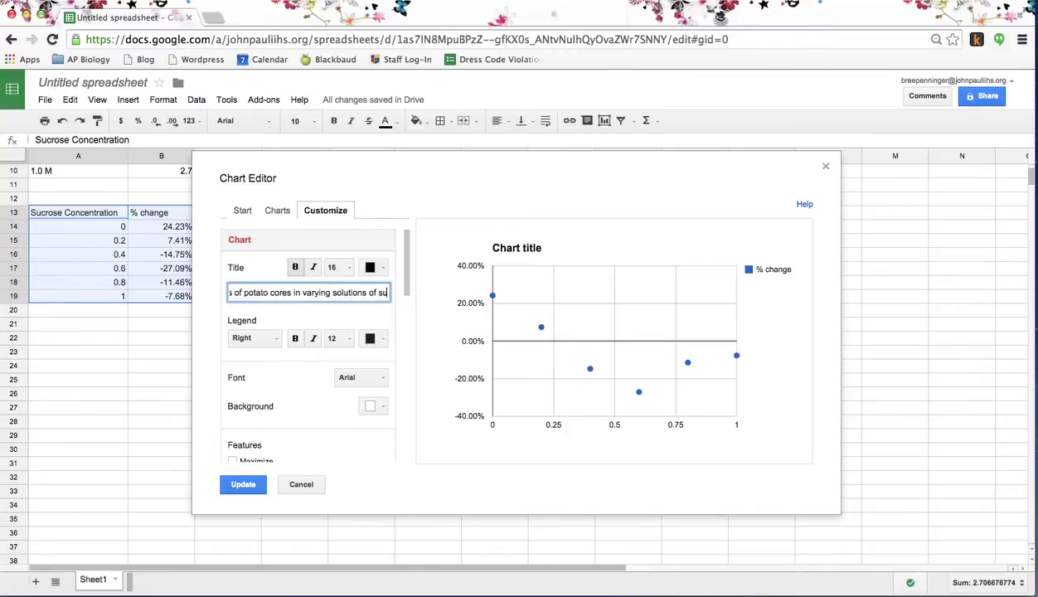
pyautogui.write('c')
pyautogui.press('End')
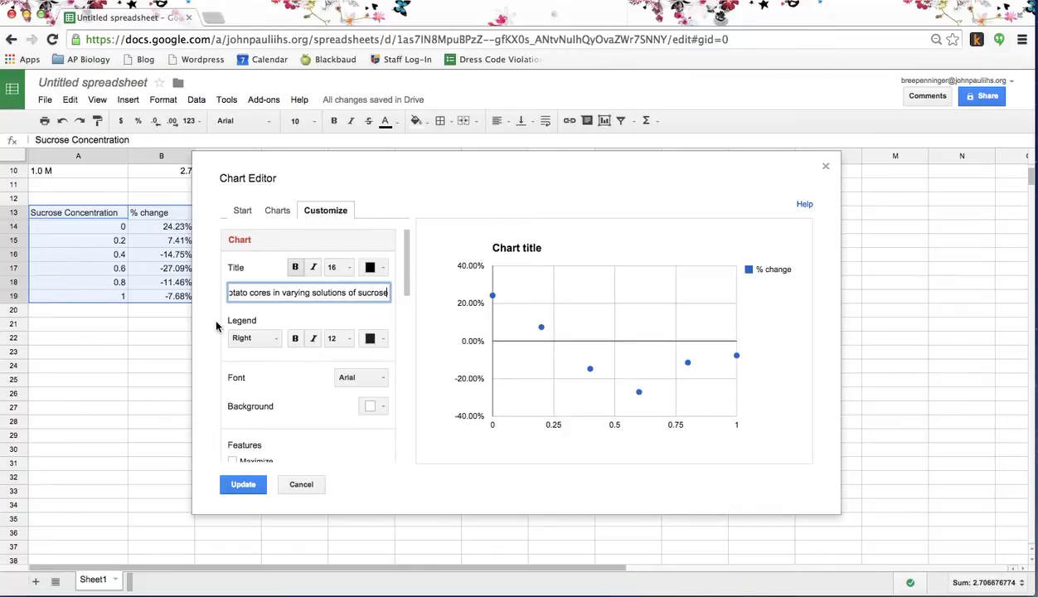
pyautogui.click(370, 339)
pyautogui.click(370, 338)
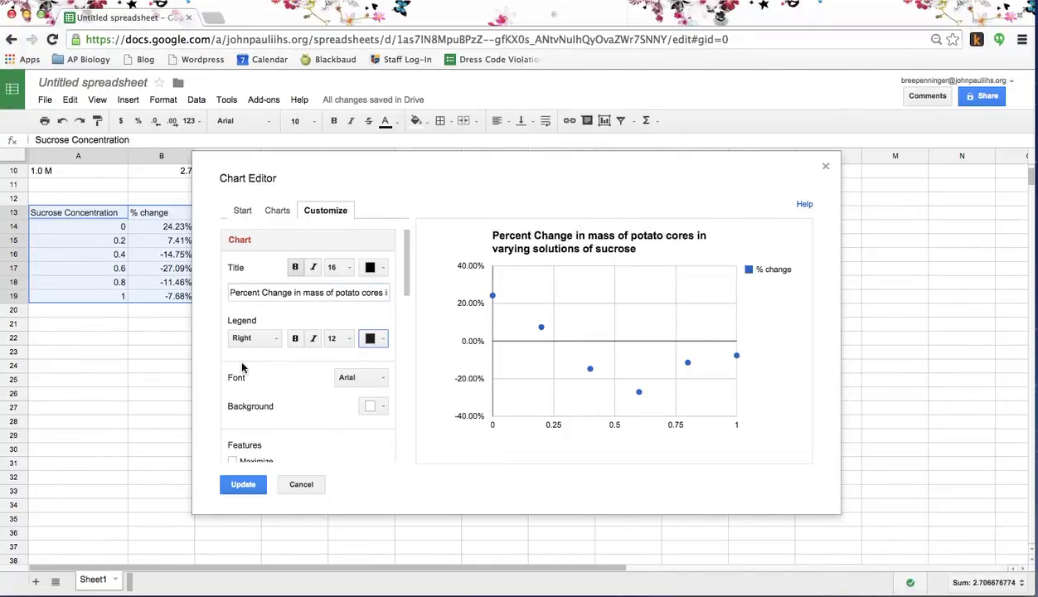
pyautogui.scroll(-5, 292, 354)
pyautogui.scroll(5, 292, 354)
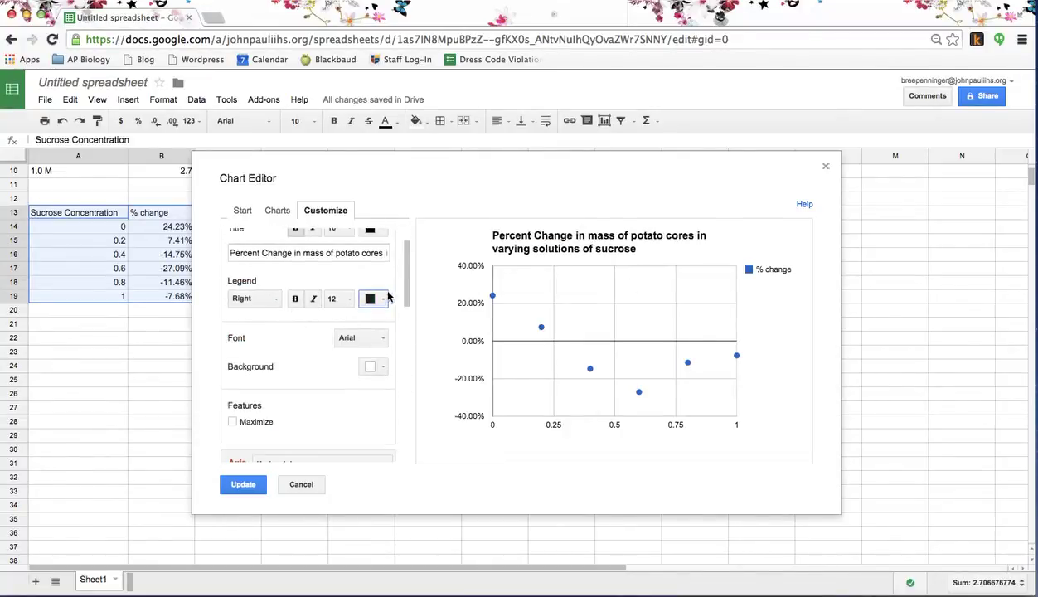
# - Title the horizontal axis 'Sucrose Concentration (M)'
pyautogui.moveTo(407, 287); pyautogui.dragTo(401, 320)
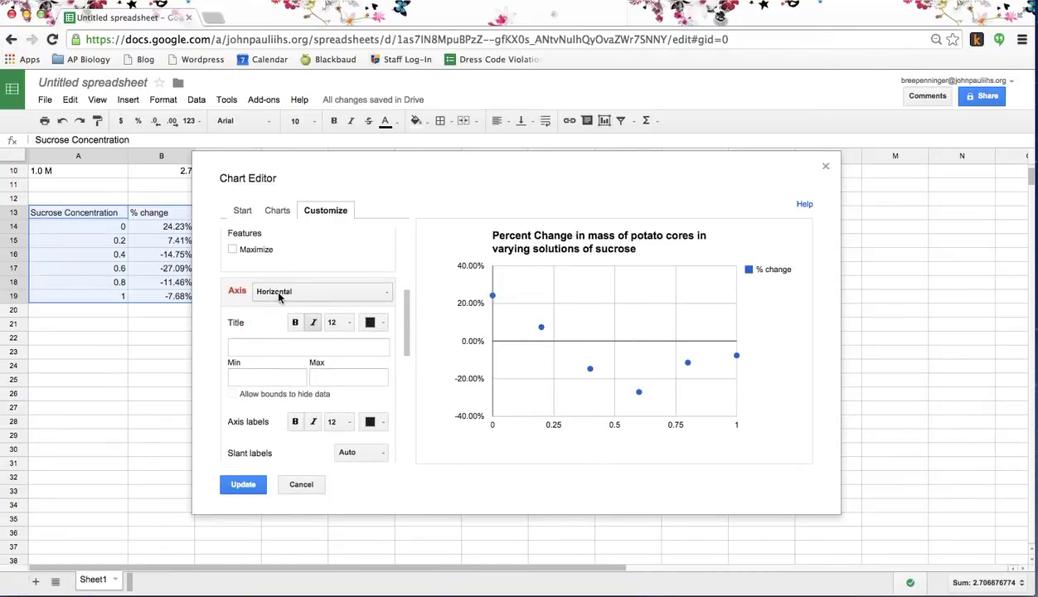
pyautogui.click(258, 344)
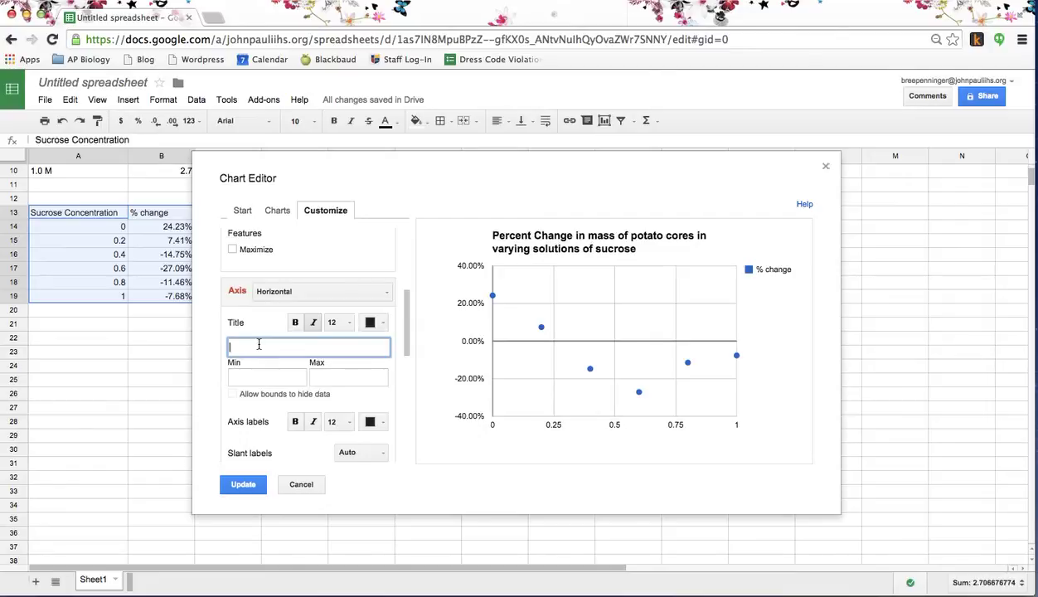
pyautogui.write('Sucrose Concentration (M)')
pyautogui.click(263, 378)
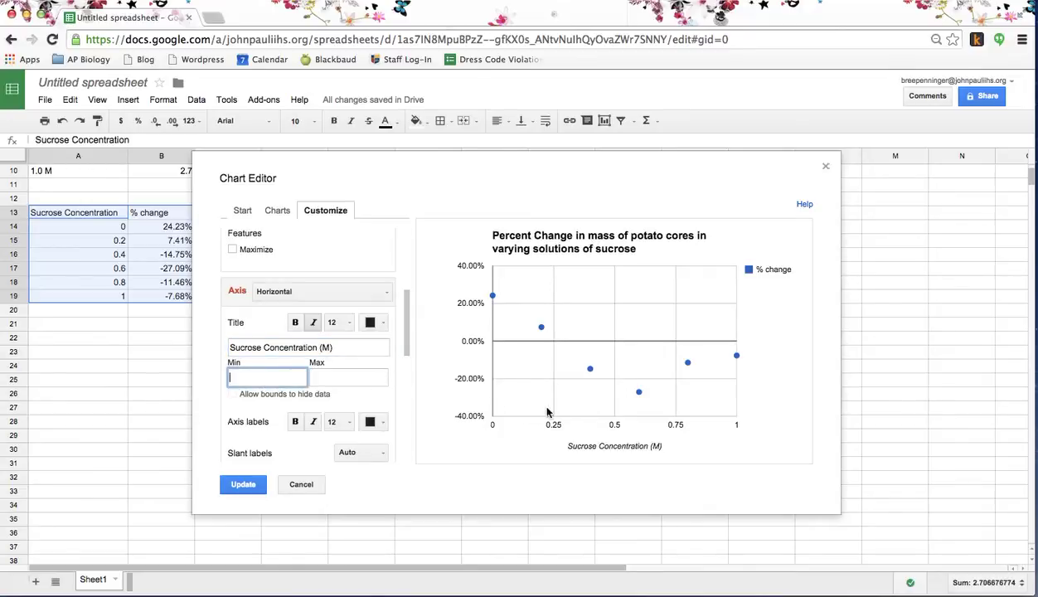
# - Title the left vertical axis 'Percent Change in Mass'
pyautogui.click(408, 329)
pyautogui.scroll(-3, 408, 329)
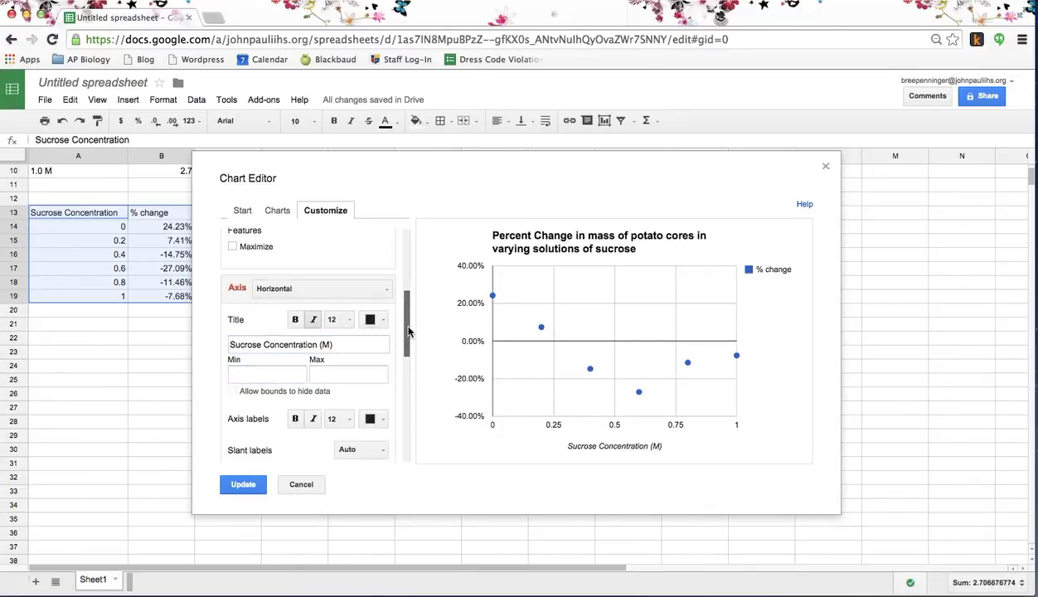
pyautogui.scroll(3, 407, 332)
pyautogui.scroll(2, 407, 332)
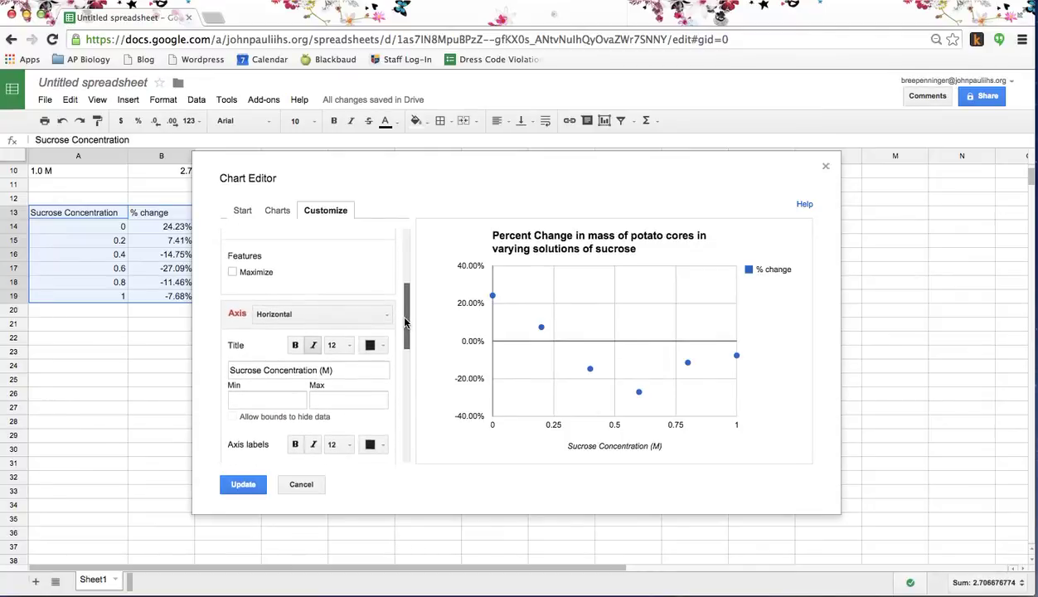
pyautogui.click(384, 329)
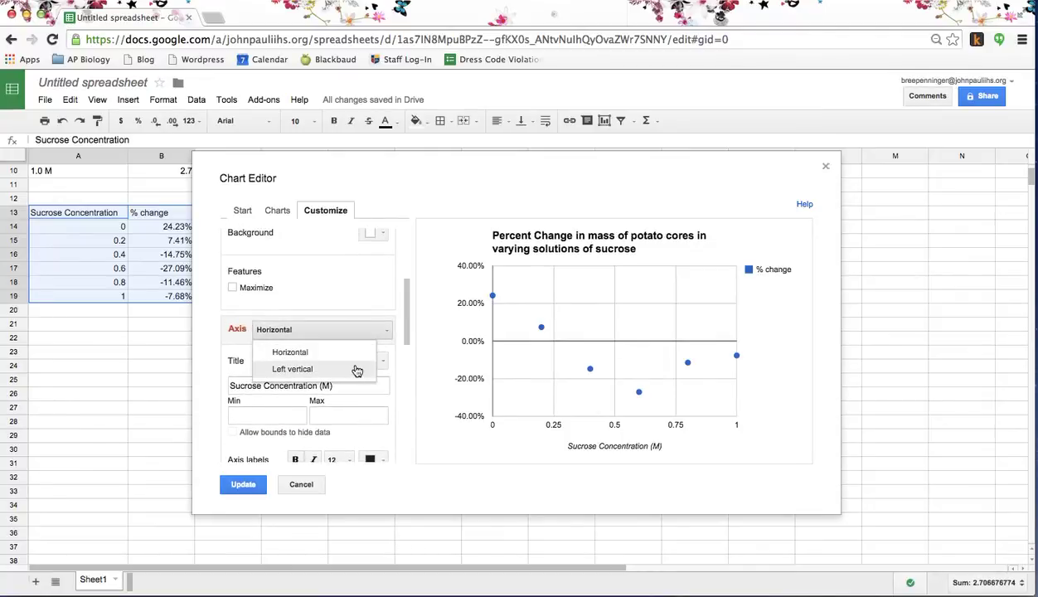
pyautogui.click(357, 370)
pyautogui.click(292, 387)
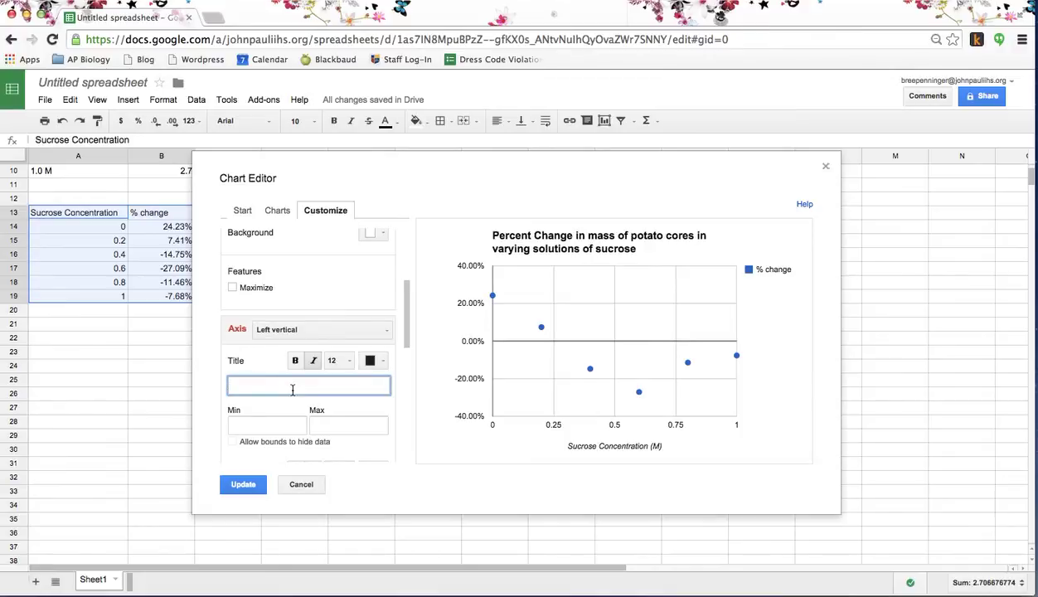
pyautogui.write('Percent Change in Mass')
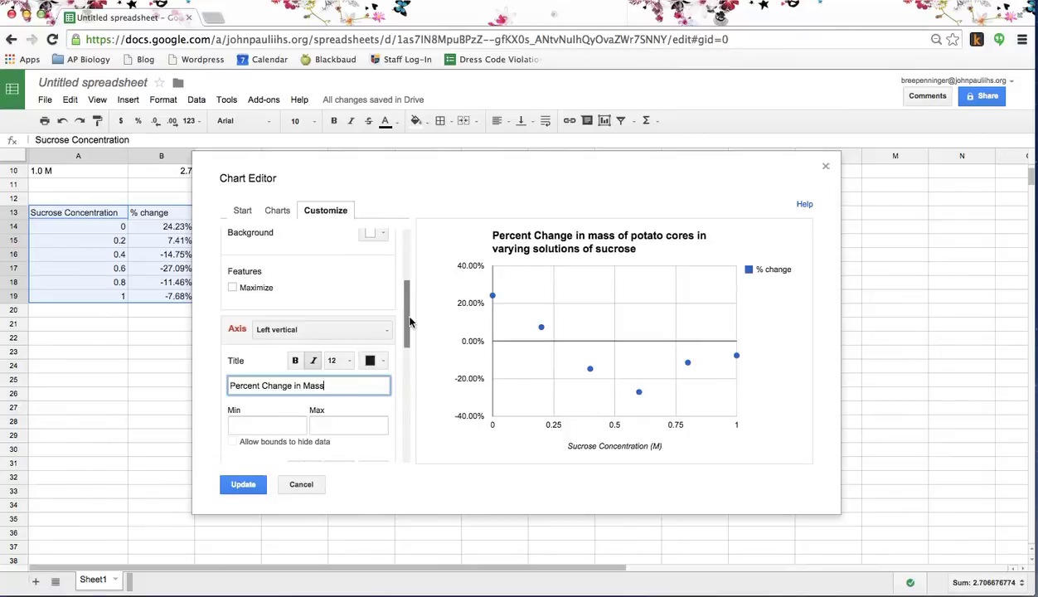
pyautogui.moveTo(405, 318); pyautogui.dragTo(400, 447)
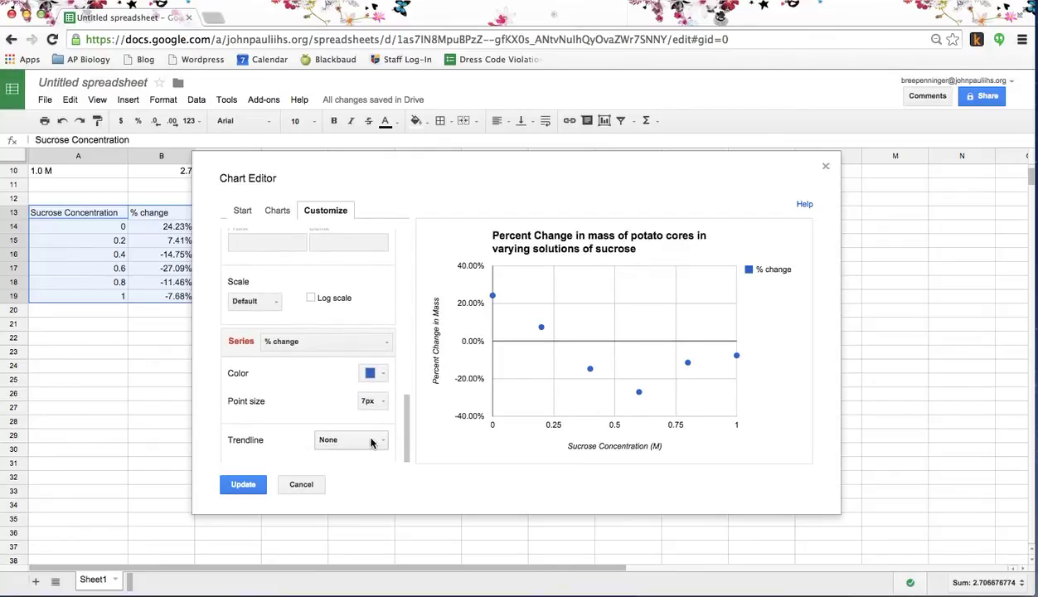
# - Add a Linear trendline to the % change series and apply the chart changes
pyautogui.click(367, 441)
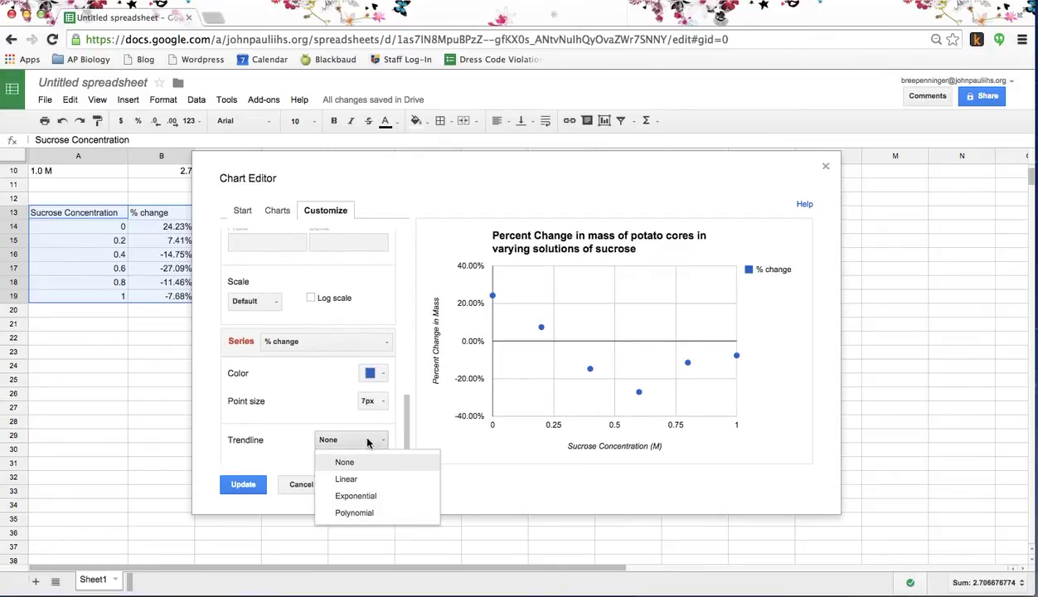
pyautogui.click(367, 480)
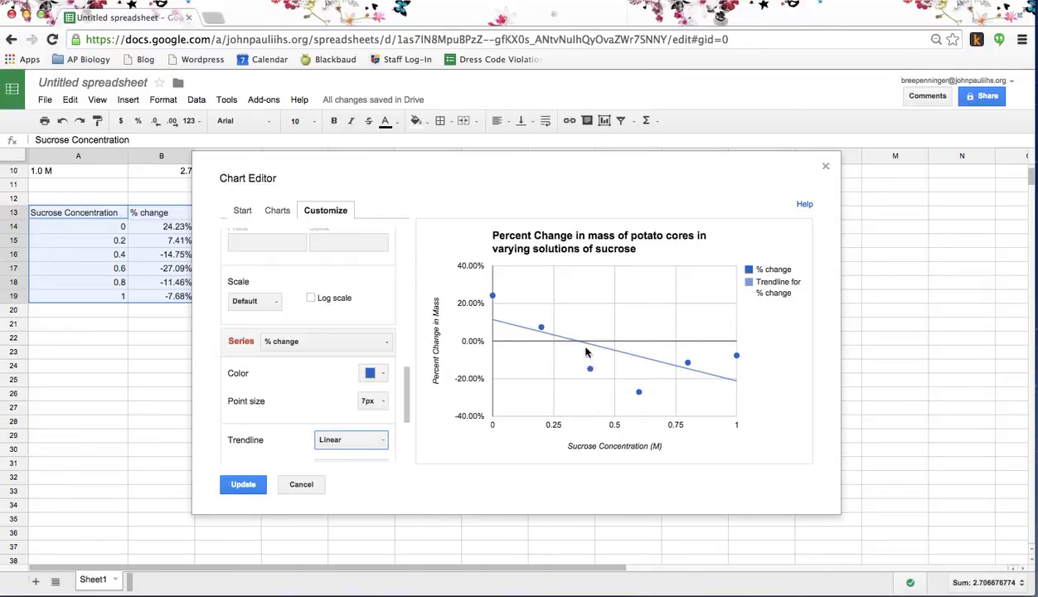
pyautogui.moveTo(578, 346)
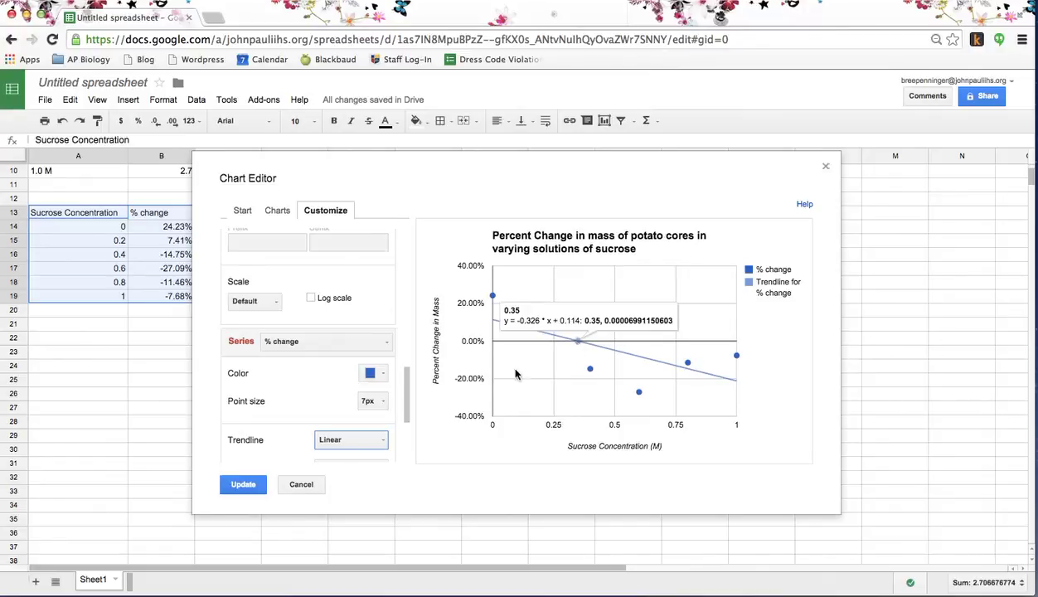
pyautogui.click(242, 486)
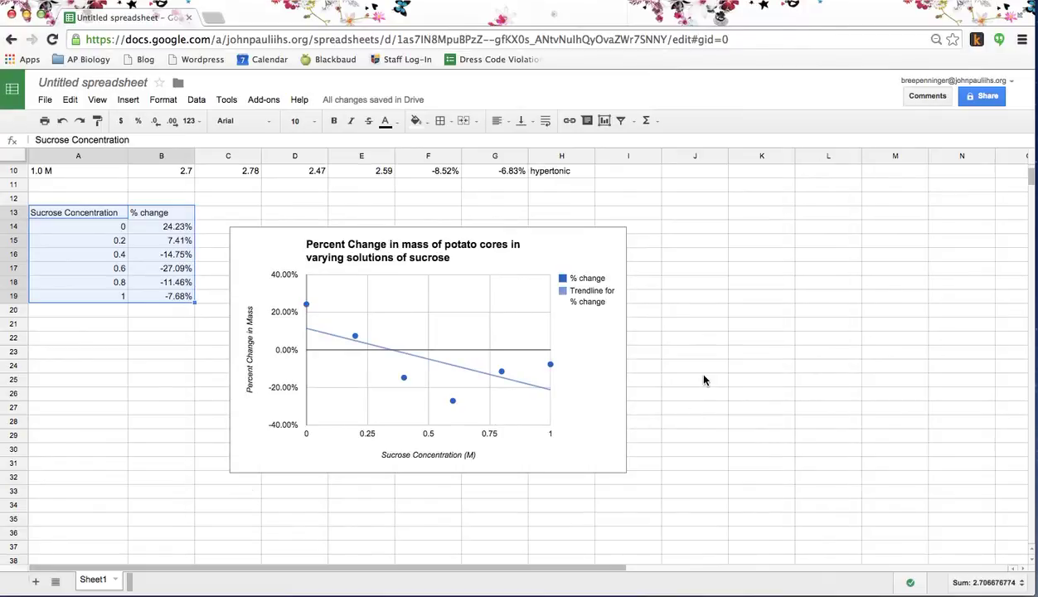
pyautogui.click(705, 316)
pyautogui.click(627, 193)
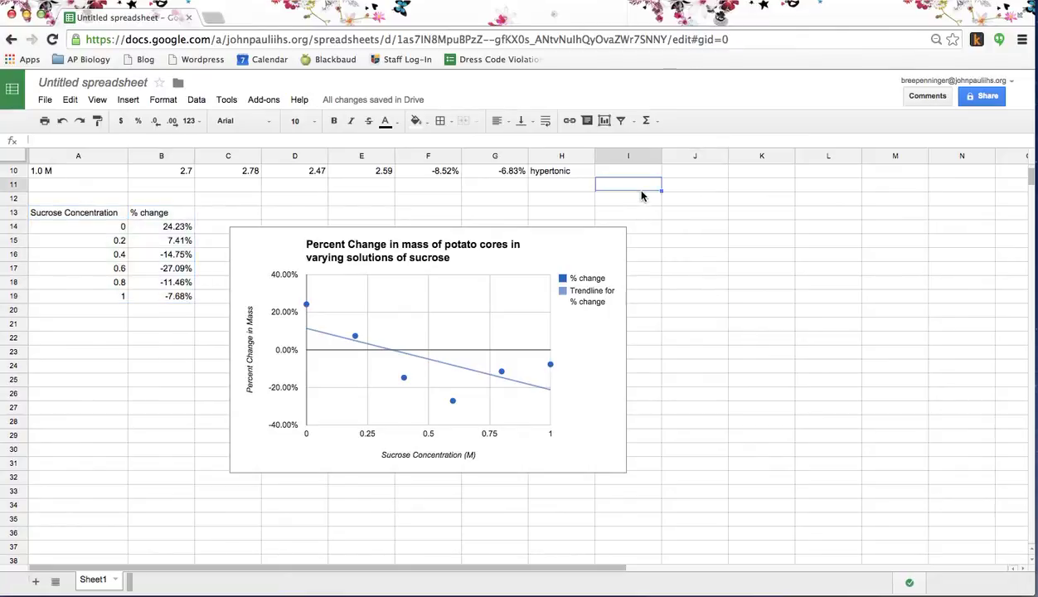
pyautogui.click(401, 202)
pyautogui.click(113, 197)
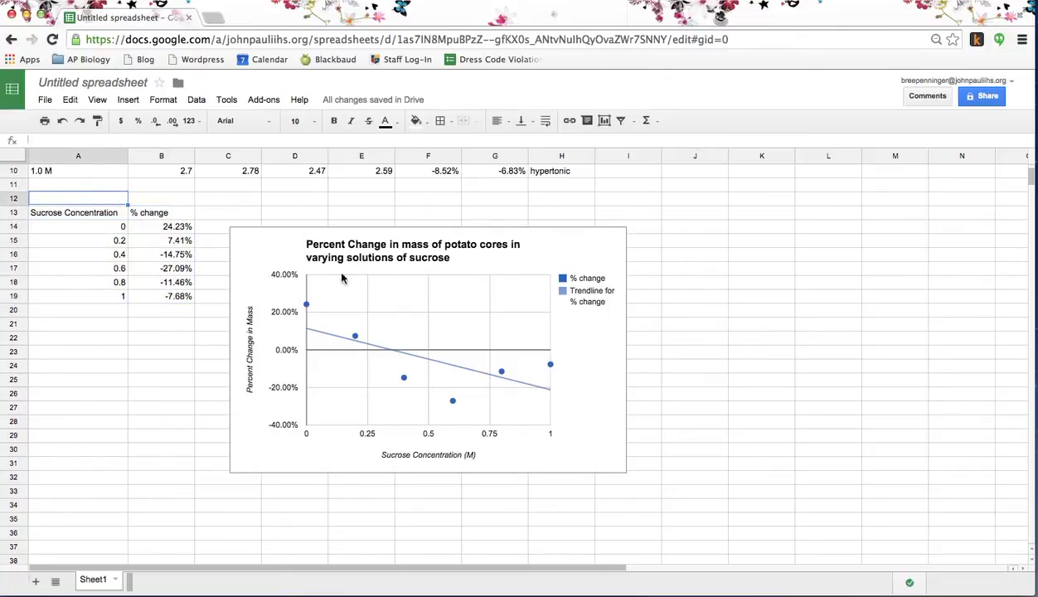